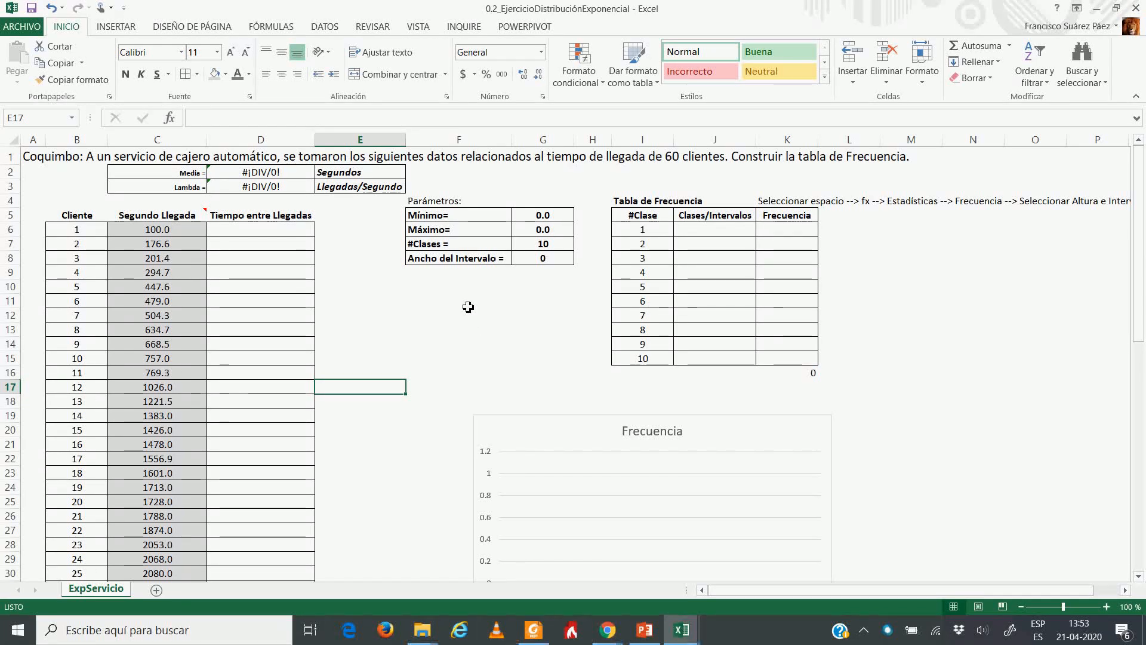
- Review the client numbers and arrival seconds for all 60 clients in the Cliente and Segundo Llegada columns
{"action": "left_click", "coordinate": [452, 294]}
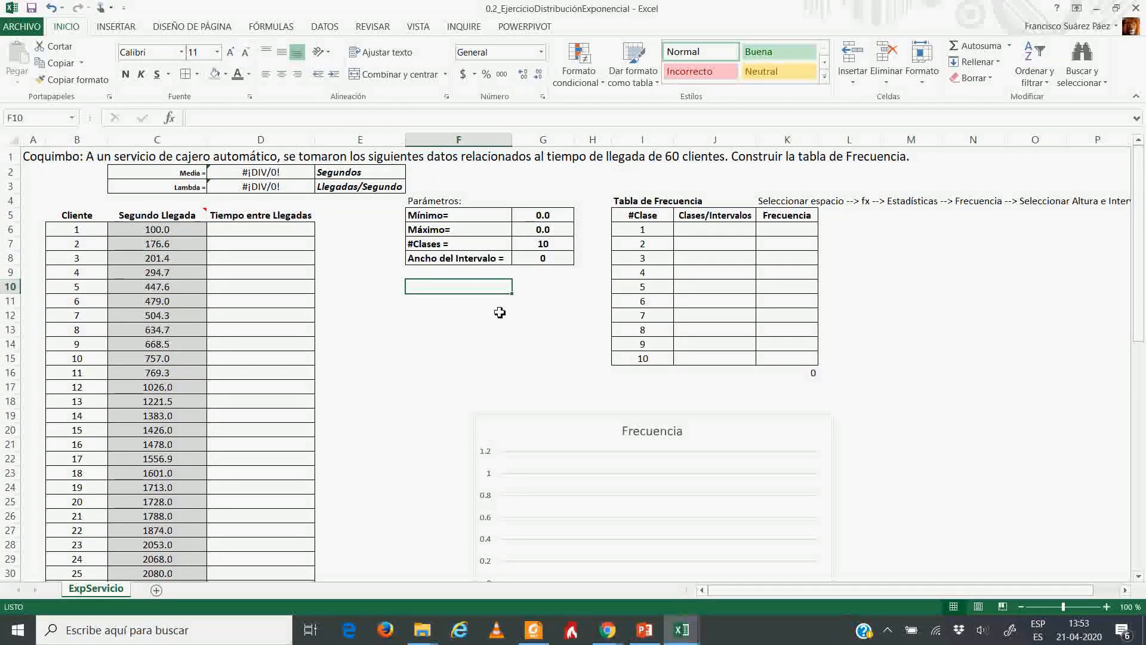
{"action": "left_click", "coordinate": [196, 235]}
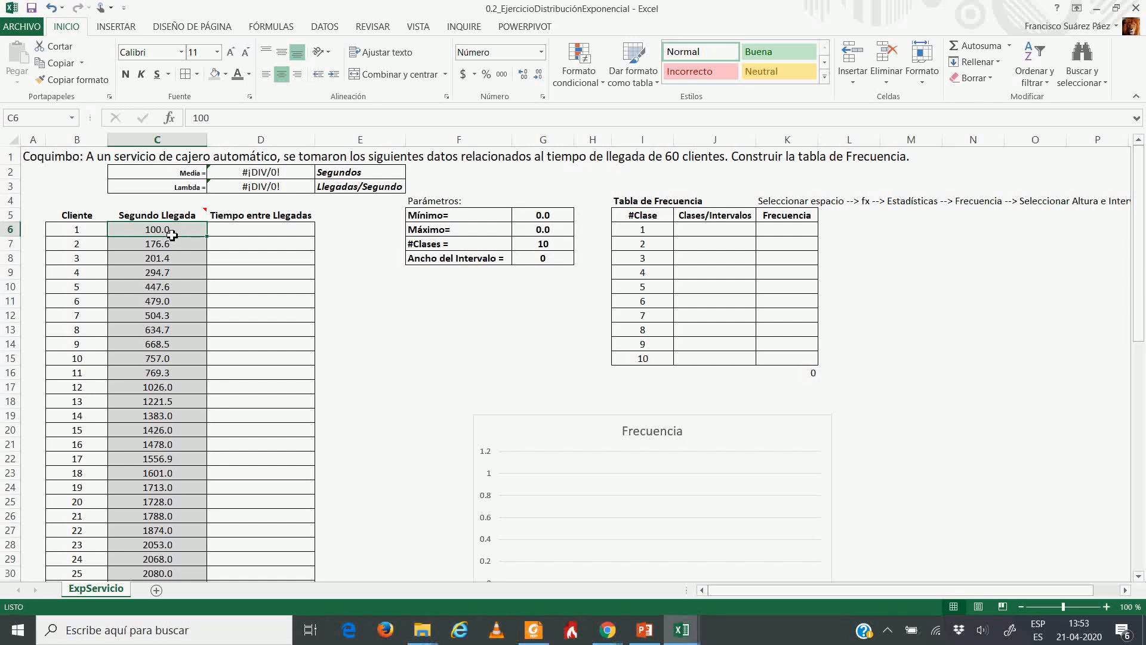
{"action": "scroll", "coordinate": [98, 236], "scroll_direction": "down", "scroll_amount": 2}
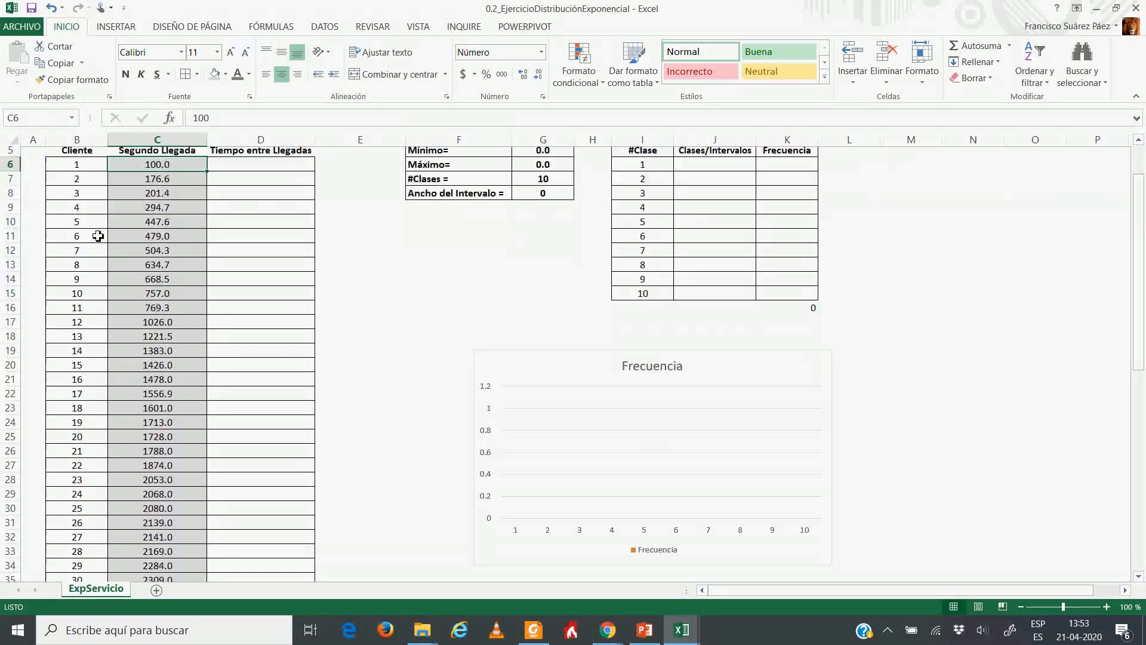
{"action": "scroll", "coordinate": [98, 236], "scroll_direction": "down", "scroll_amount": 10}
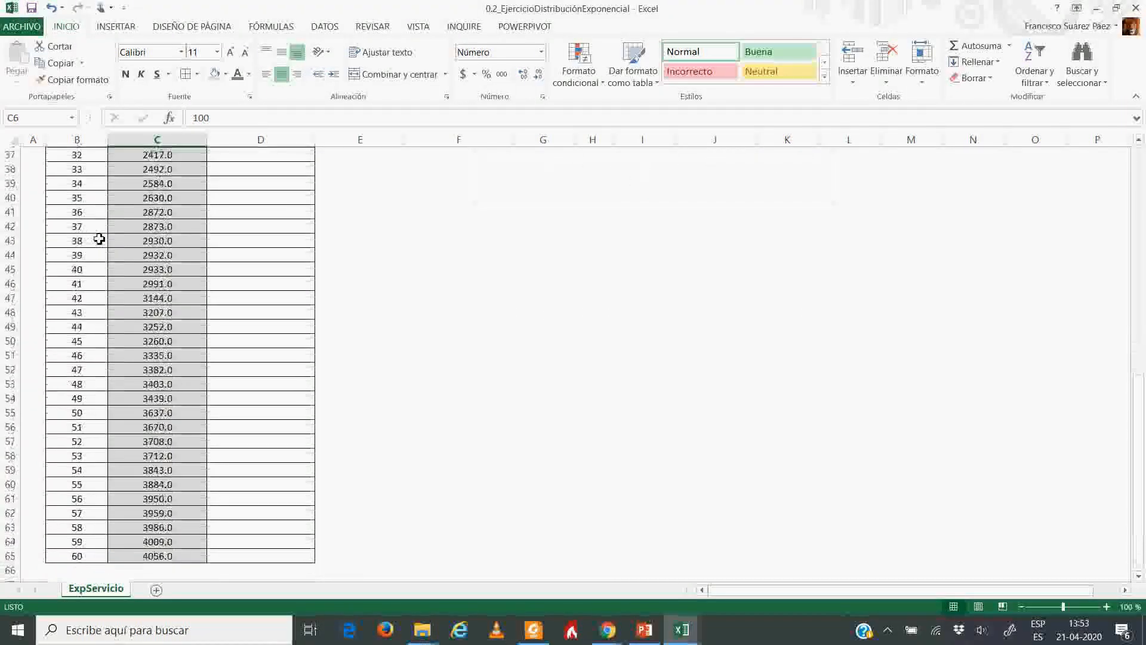
{"action": "scroll", "coordinate": [98, 238], "scroll_direction": "up", "scroll_amount": 12}
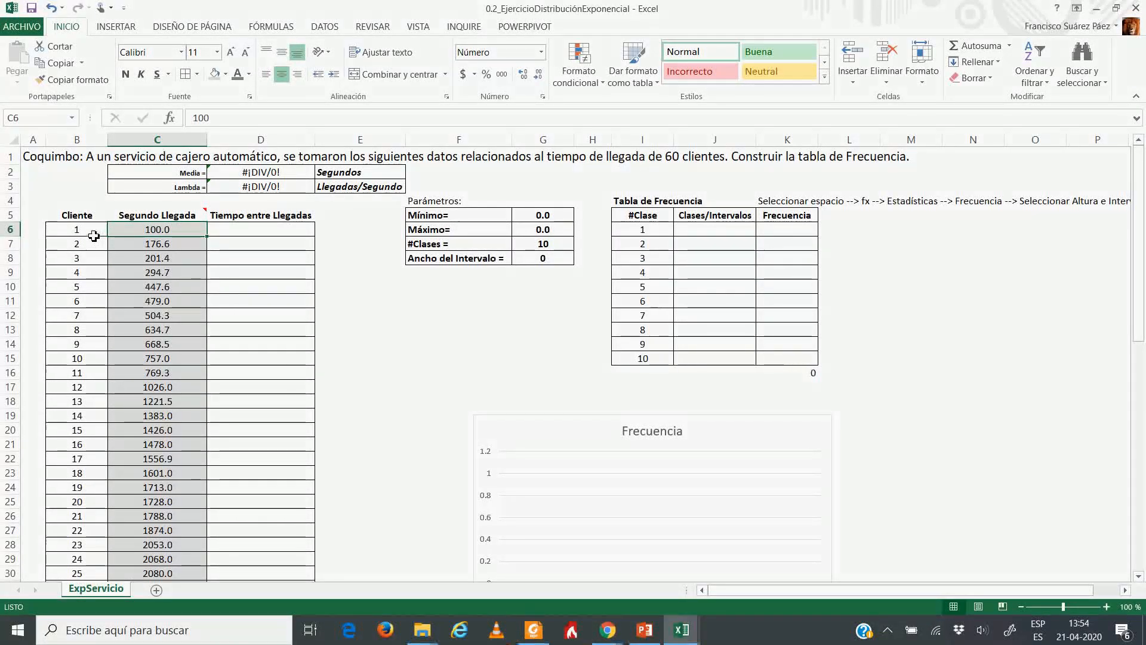
{"action": "left_click", "coordinate": [93, 236]}
{"action": "left_click", "coordinate": [159, 233]}
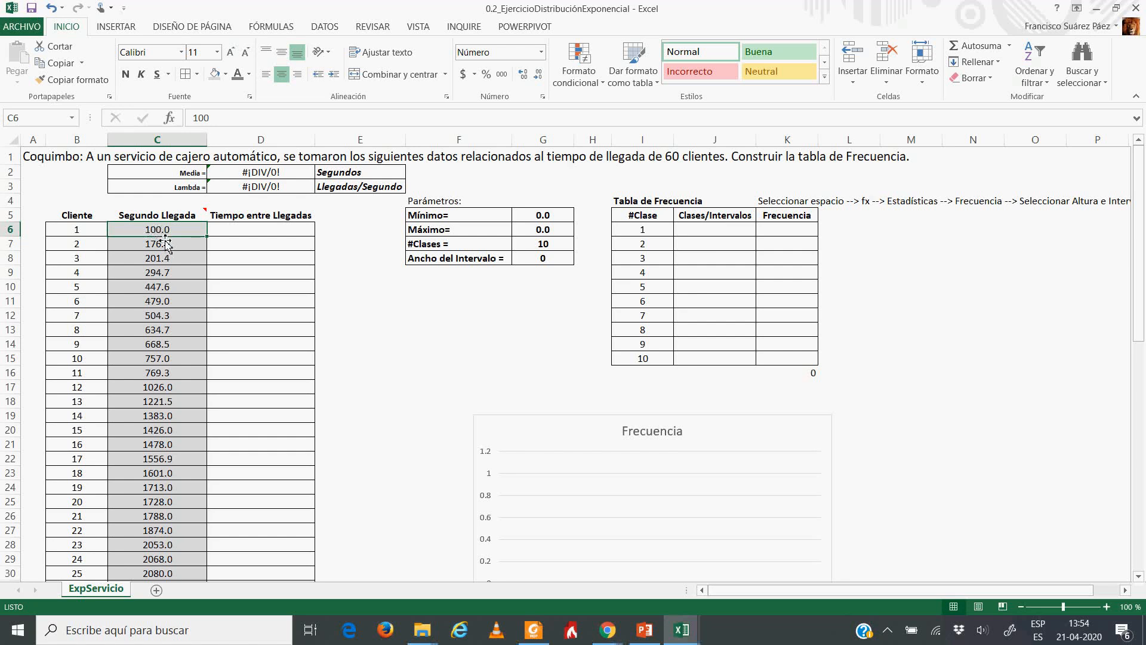
{"action": "scroll", "coordinate": [124, 312], "scroll_direction": "down", "scroll_amount": 2}
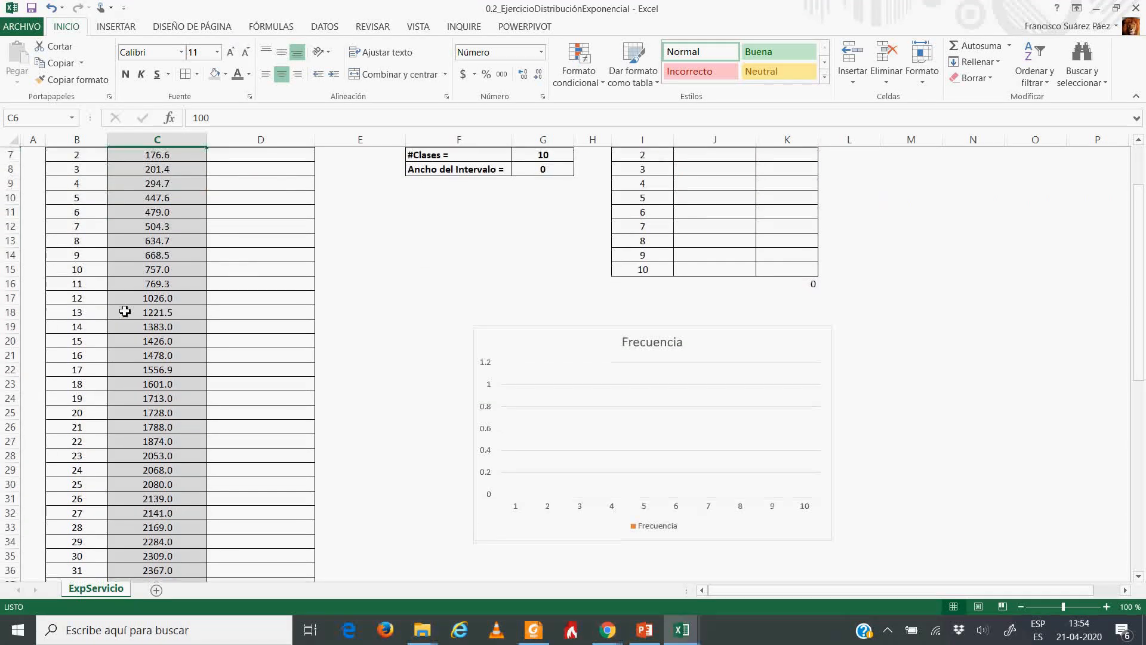
{"action": "left_click", "coordinate": [95, 269]}
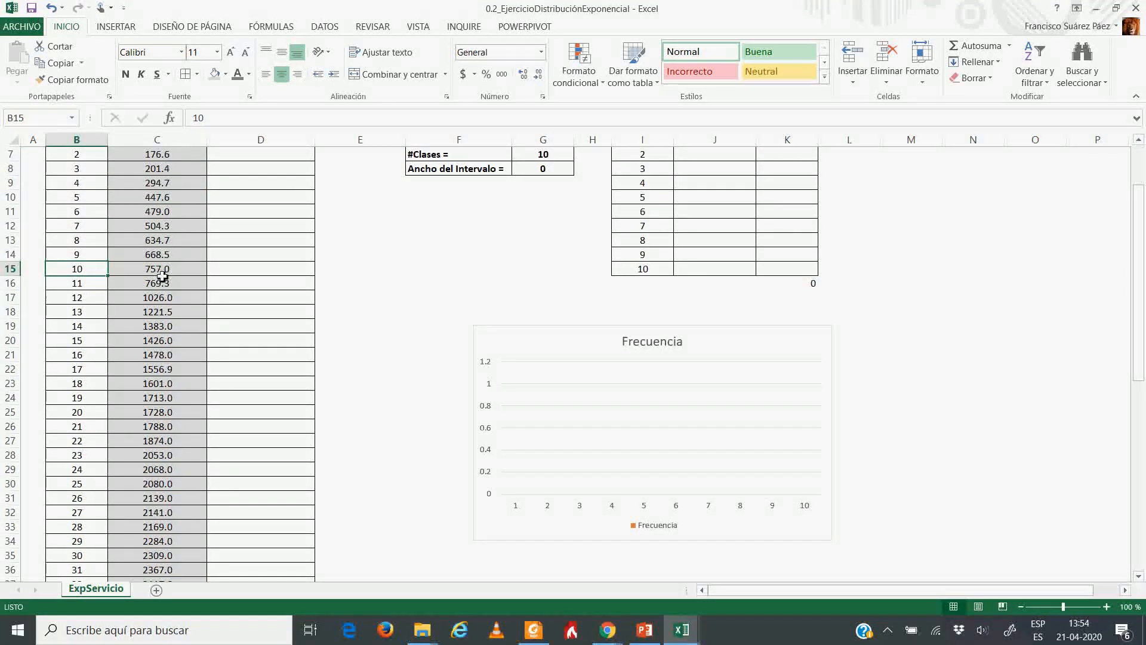
{"action": "scroll", "coordinate": [165, 287], "scroll_direction": "down", "scroll_amount": 2}
{"action": "scroll", "coordinate": [164, 287], "scroll_direction": "up", "scroll_amount": 4}
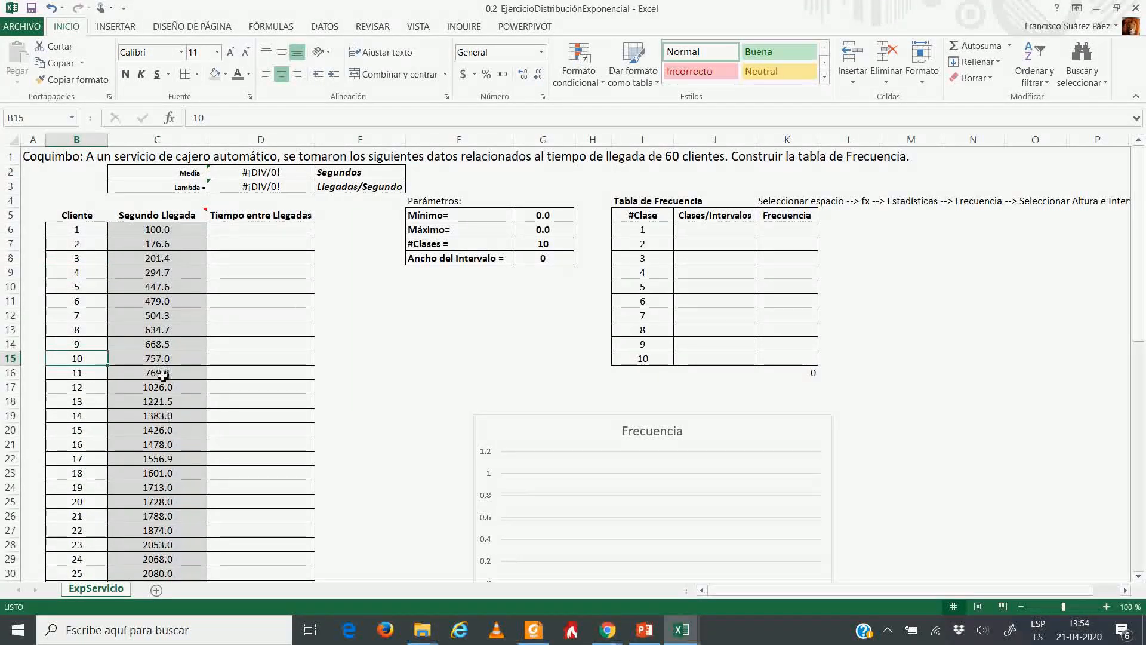
{"action": "scroll", "coordinate": [159, 317], "scroll_direction": "down", "scroll_amount": 6}
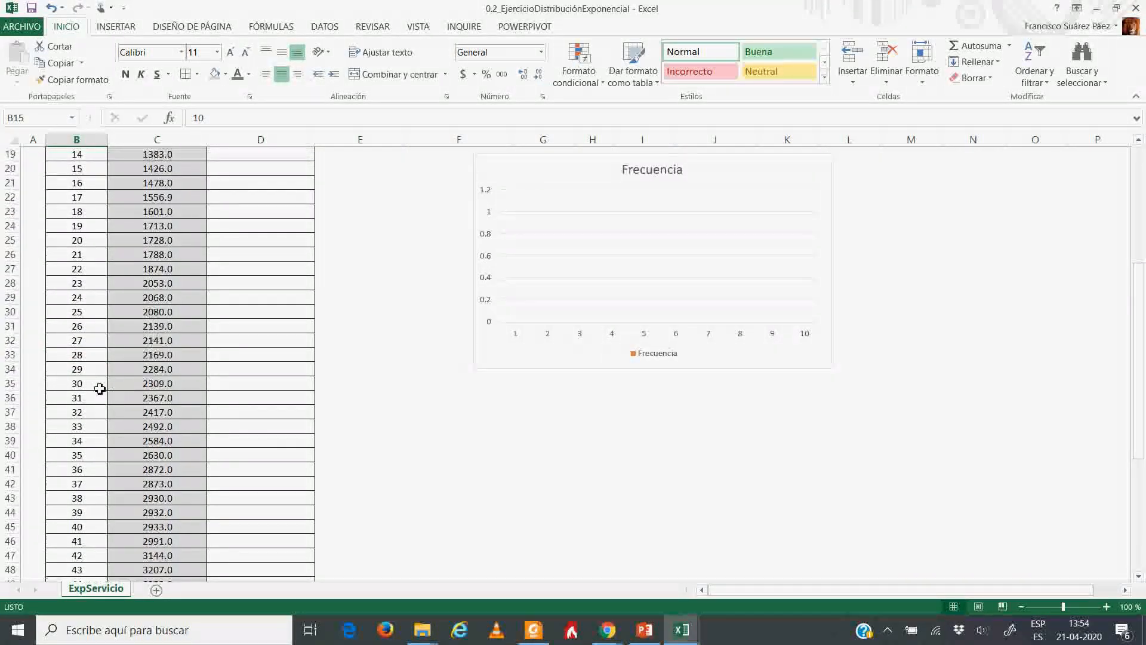
{"action": "left_click", "coordinate": [100, 389]}
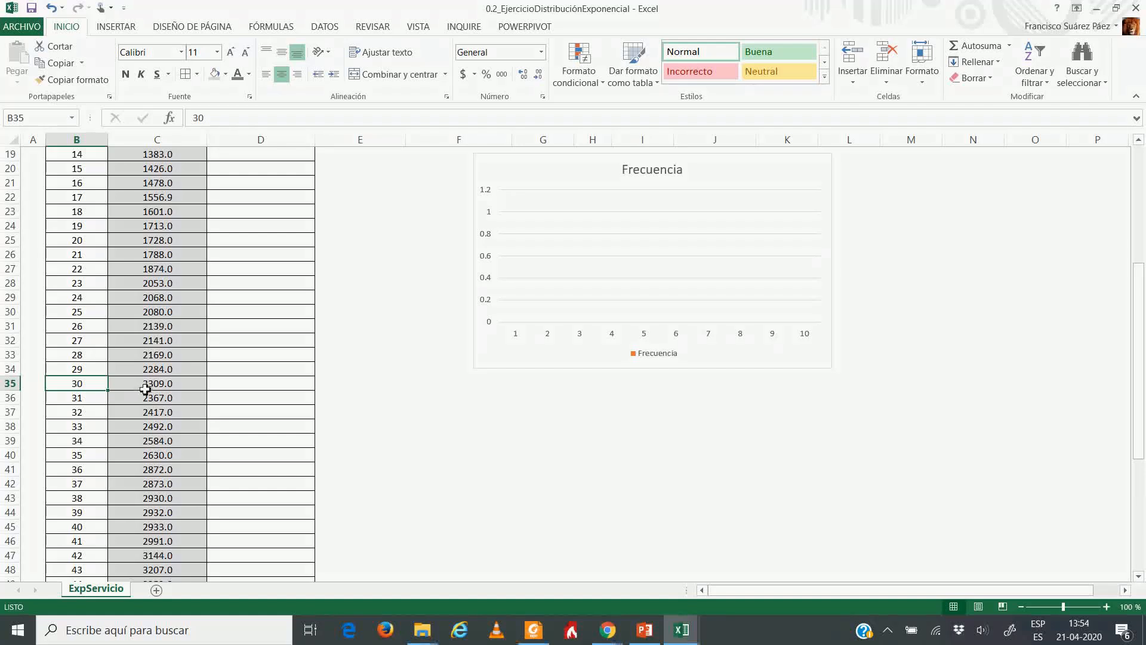
{"action": "scroll", "coordinate": [120, 358], "scroll_direction": "down", "scroll_amount": 8}
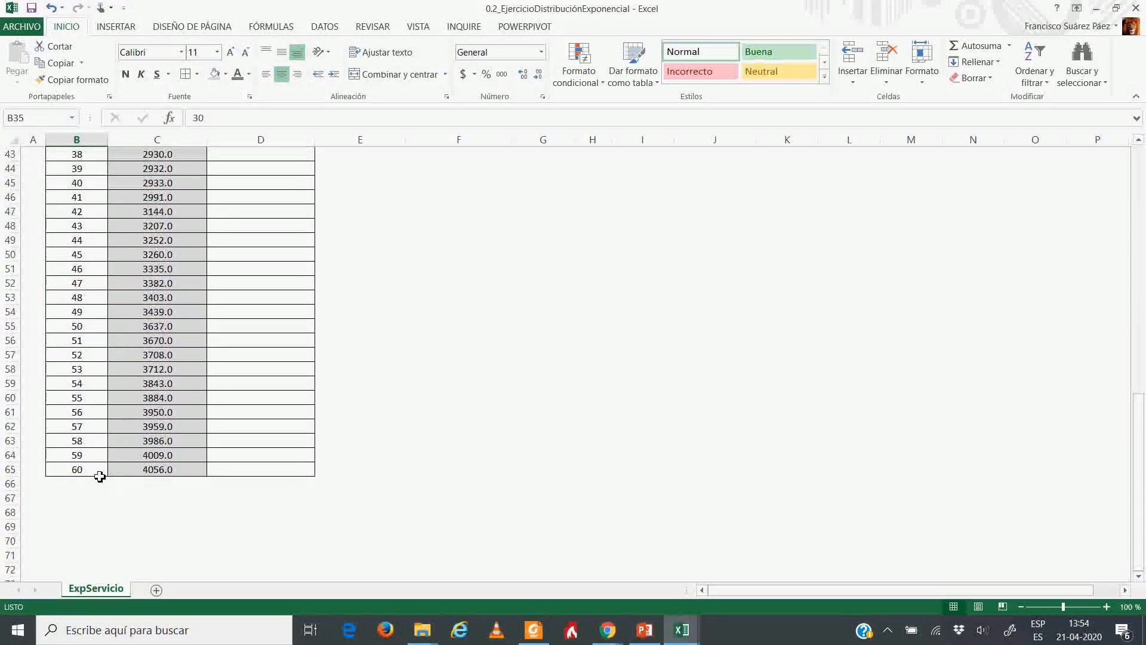
{"action": "left_click", "coordinate": [99, 470]}
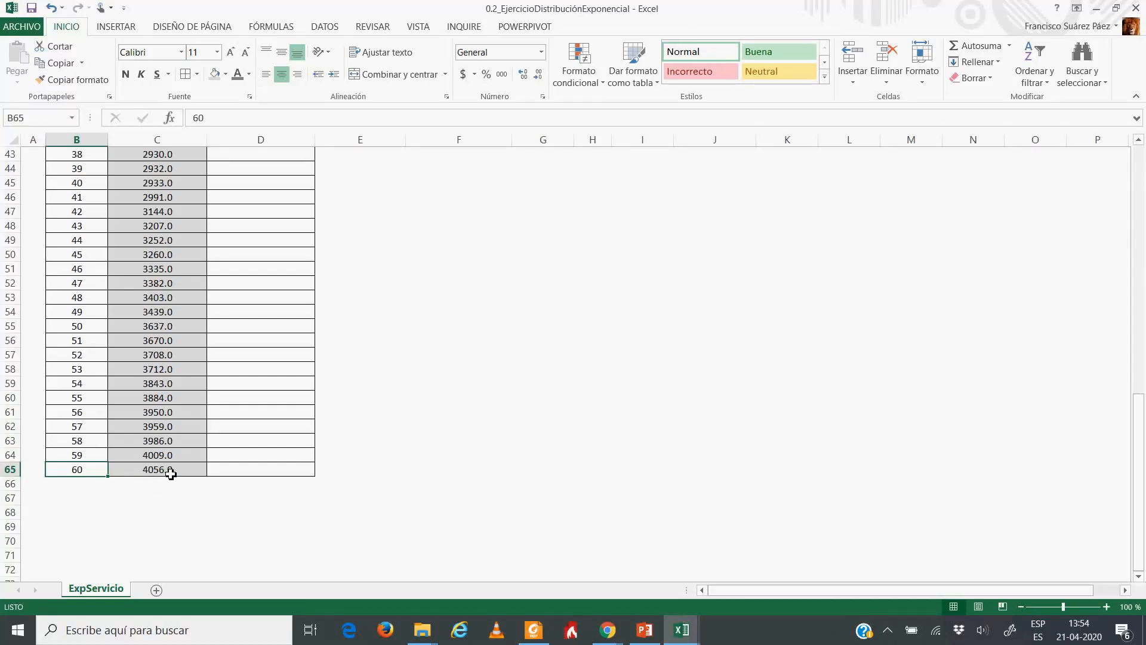
{"action": "scroll", "coordinate": [174, 348], "scroll_direction": "up", "scroll_amount": 14}
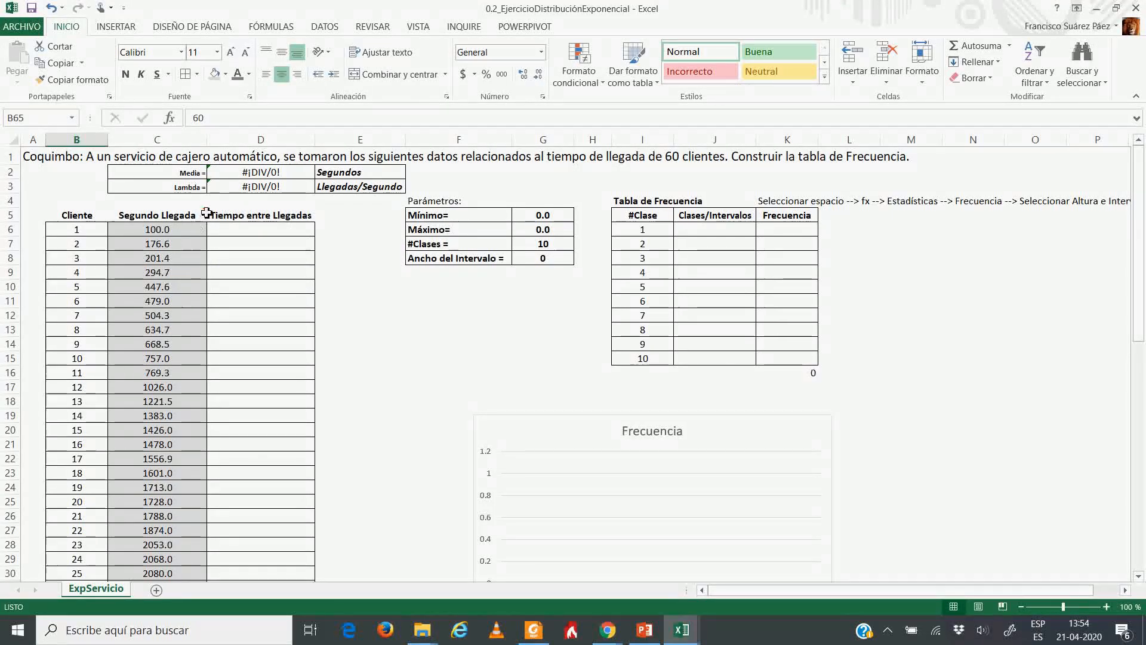
{"action": "mouse_move", "coordinate": [203, 219]}
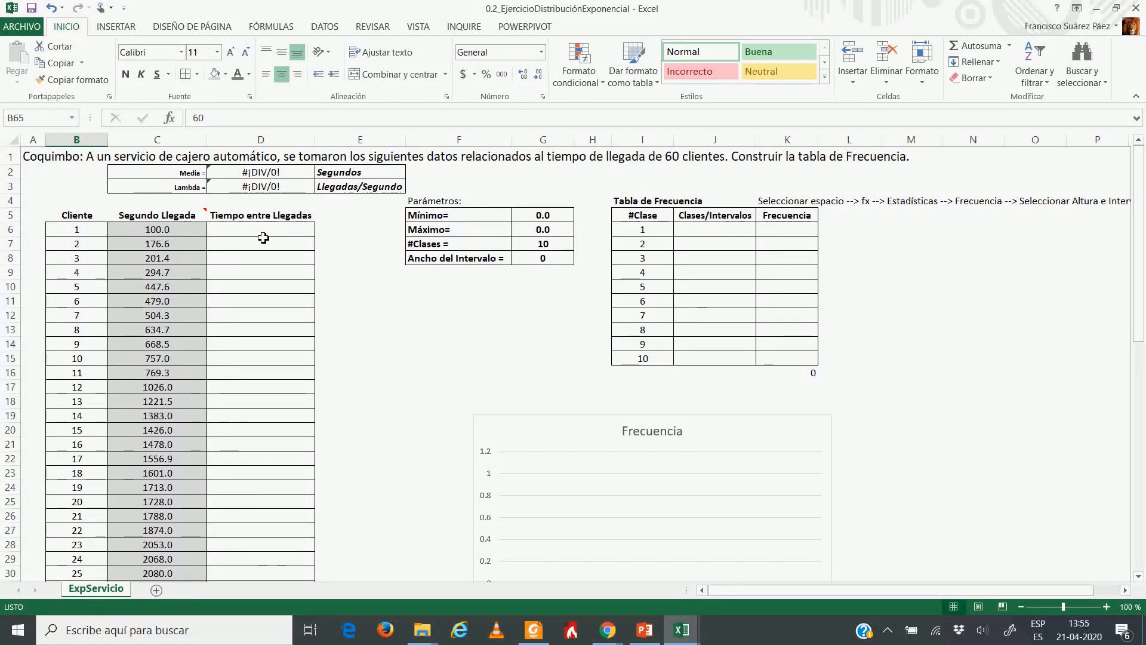
- Enter the formula =C6 in D6 as the first client's time between arrivals
{"action": "left_click", "coordinate": [263, 236]}
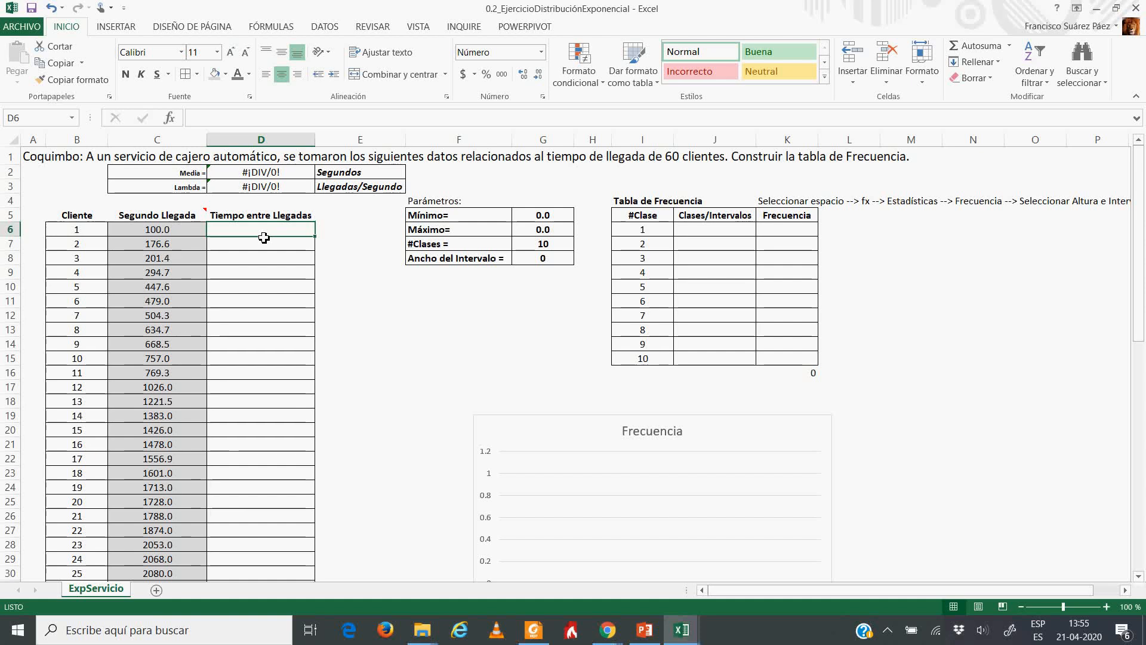
{"action": "type", "text": "="}
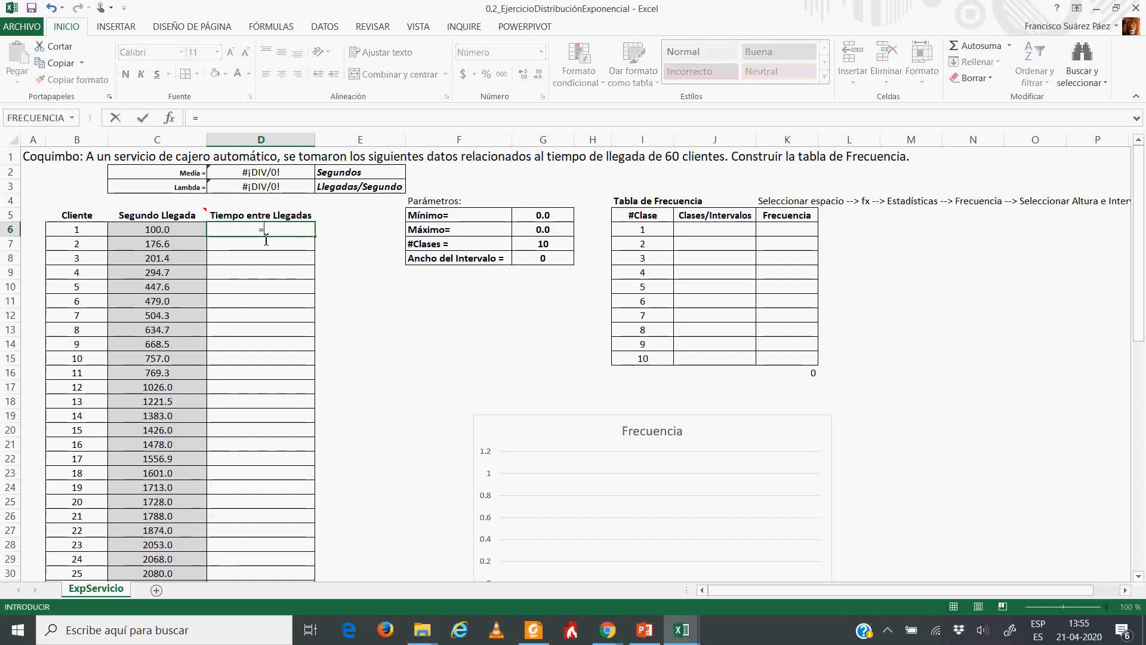
{"action": "left_click", "coordinate": [174, 232]}
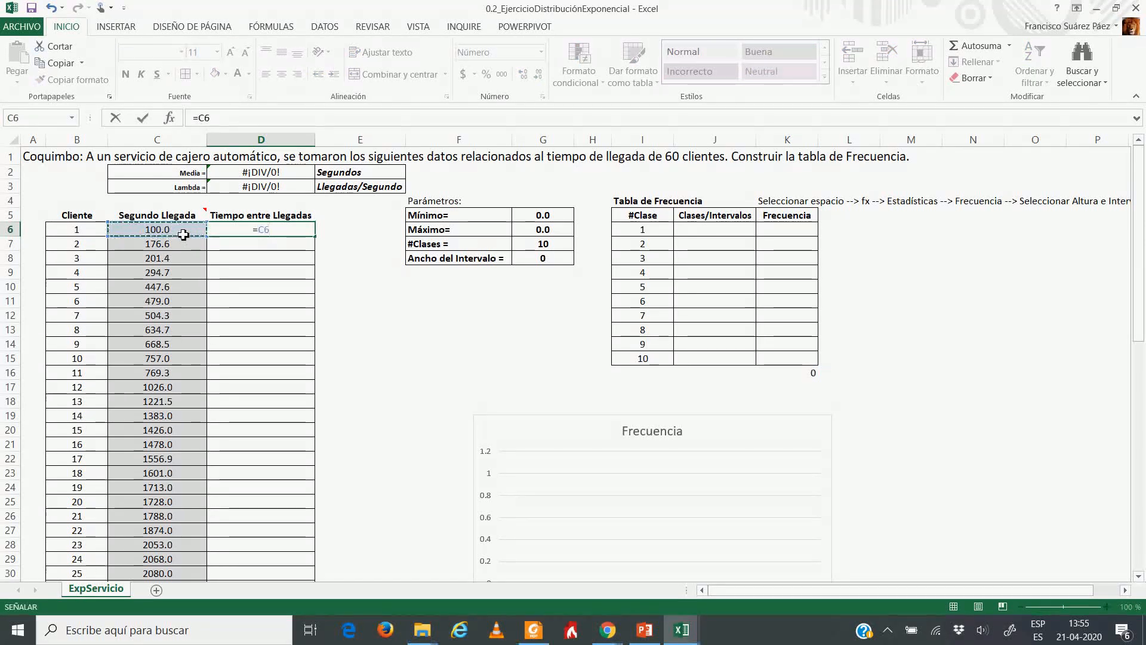
{"action": "key", "text": "Return"}
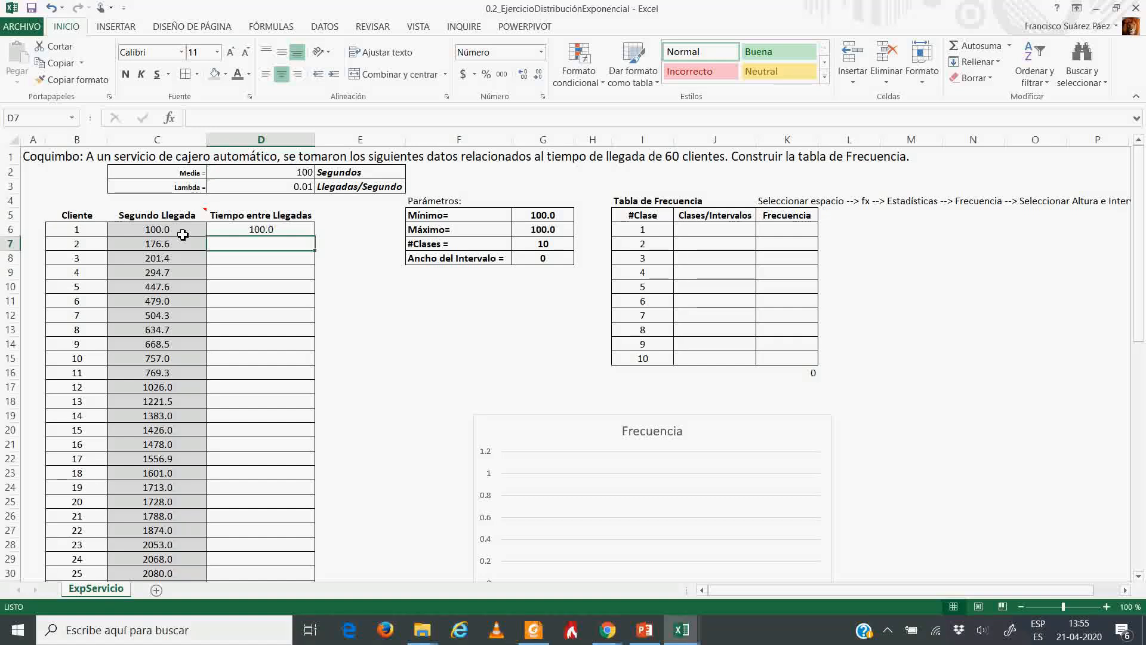
- Enter the formula =C7-C6 in D7 to calculate the second client's time between arrivals
{"action": "type", "text": "="}
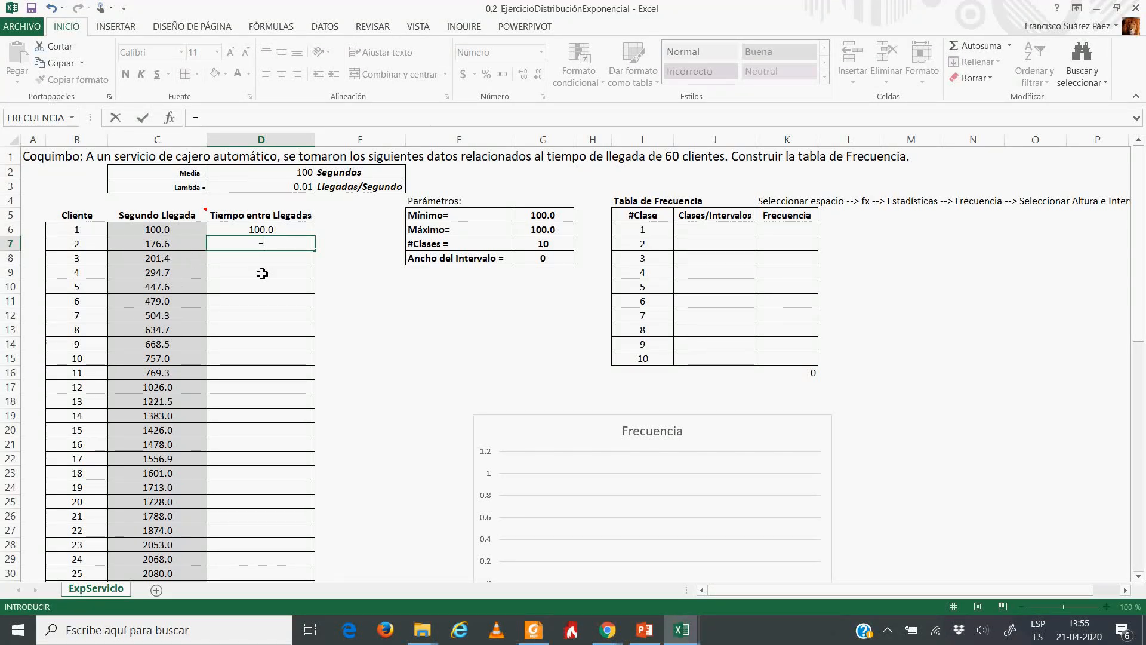
{"action": "left_click", "coordinate": [170, 246]}
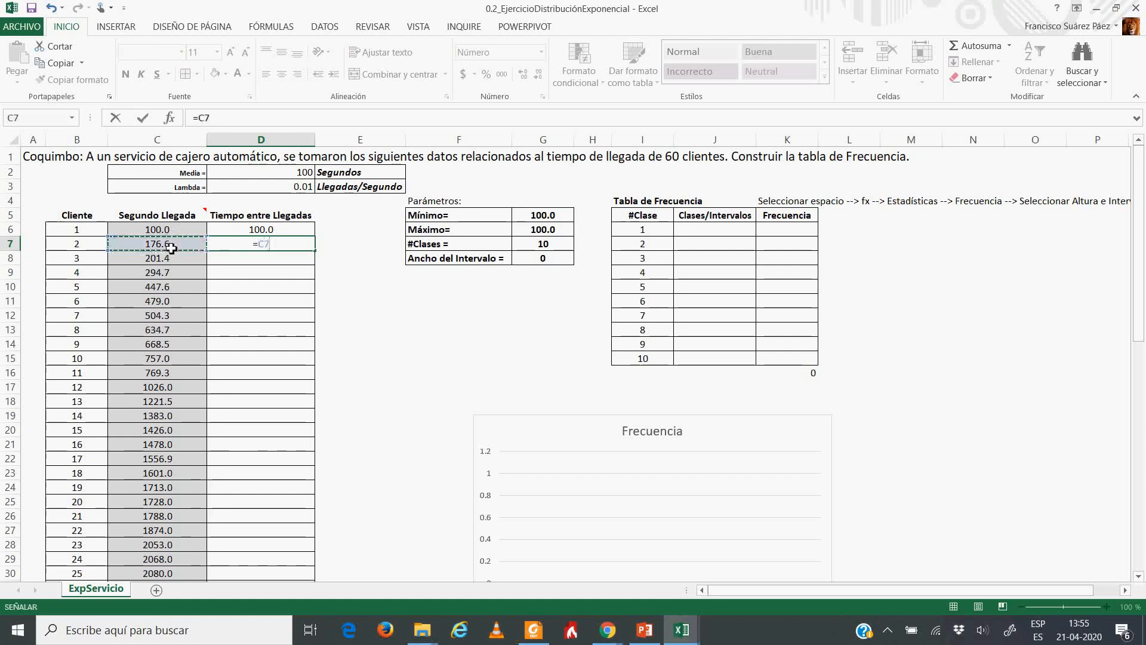
{"action": "type", "text": "-"}
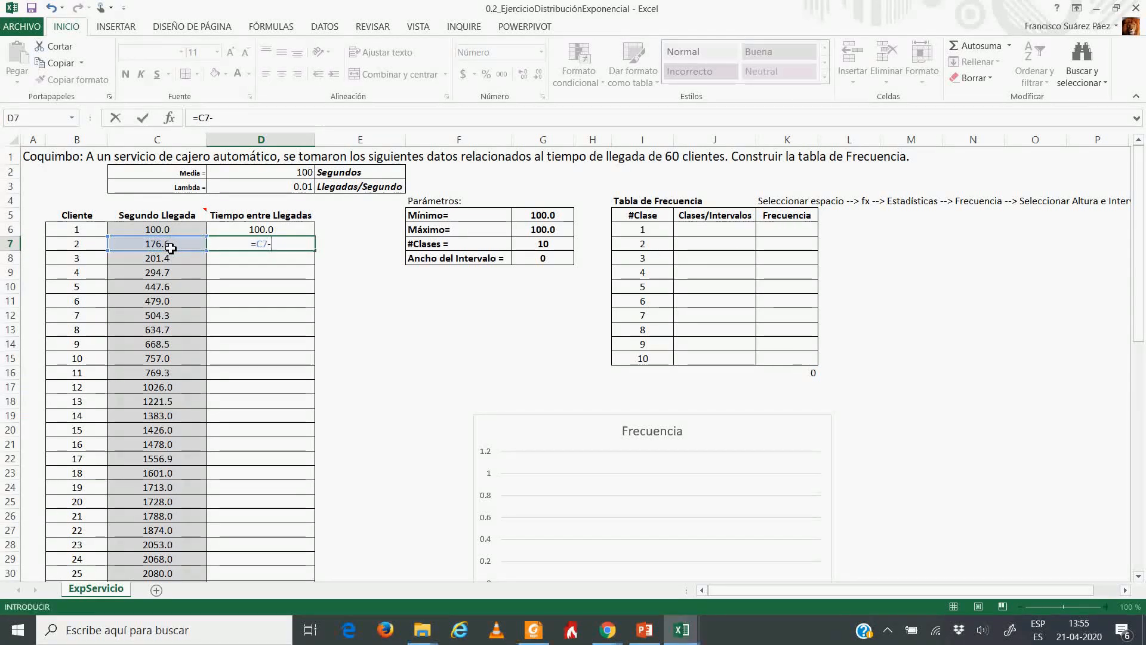
{"action": "left_click", "coordinate": [170, 236]}
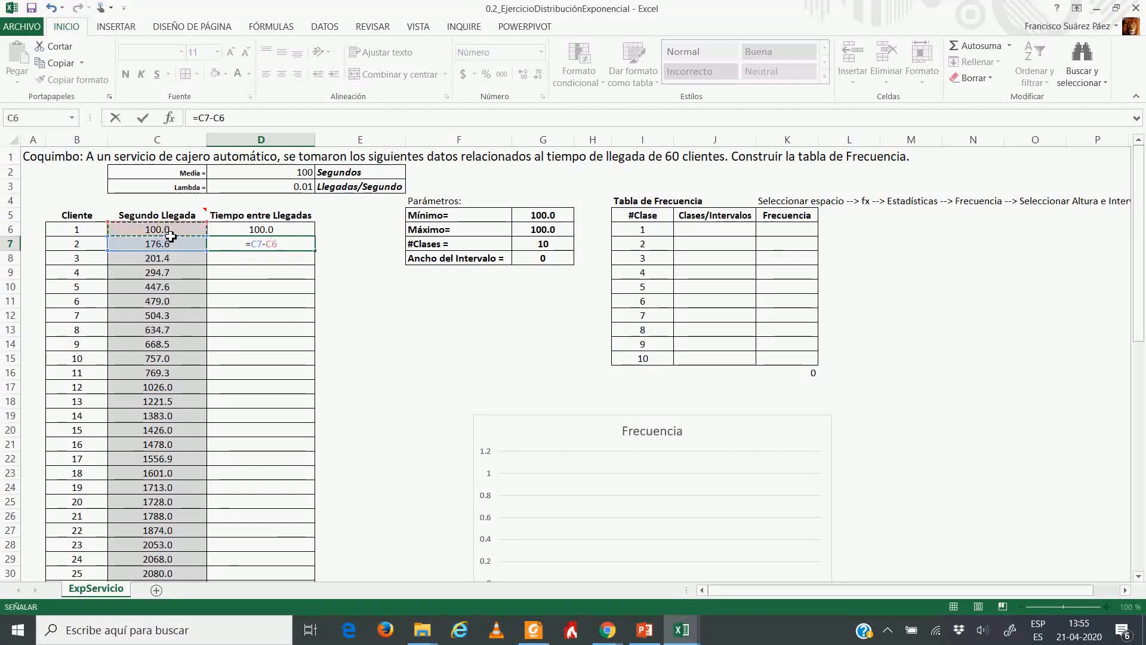
{"action": "key", "text": "Return"}
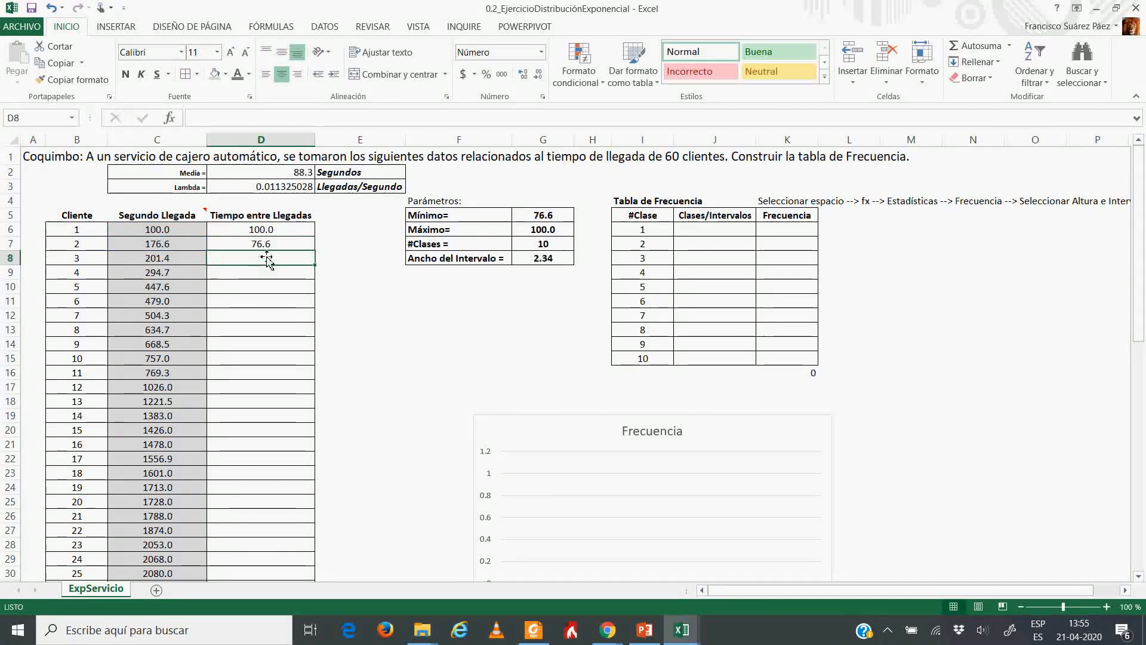
- Fill the D7 formula down the Tiempo entre Llegadas column through client 60 in D65 and check the filled column
{"action": "left_click", "coordinate": [261, 245]}
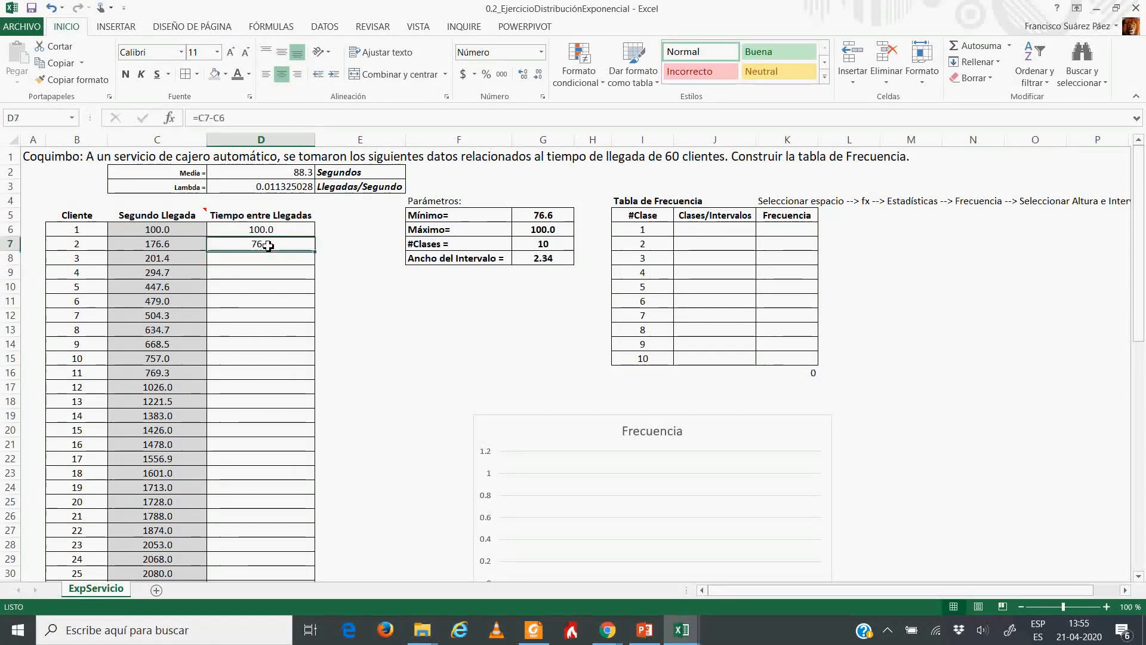
{"action": "double_click", "coordinate": [320, 257]}
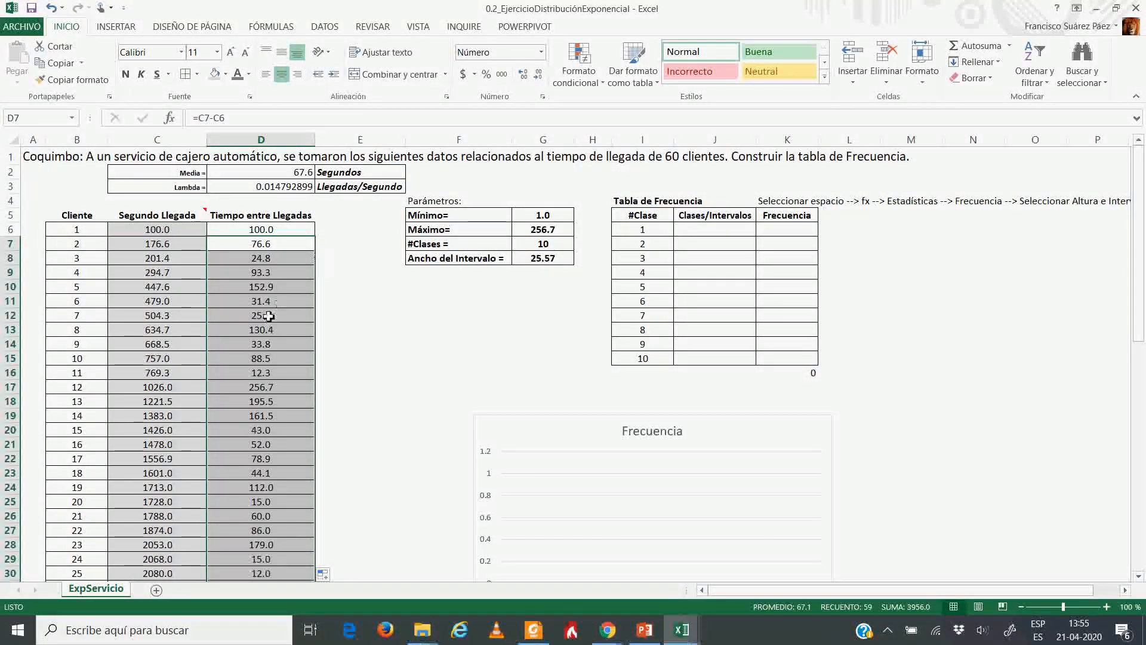
{"action": "scroll", "coordinate": [268, 314], "scroll_direction": "down", "scroll_amount": 3}
{"action": "scroll", "coordinate": [268, 314], "scroll_direction": "down", "scroll_amount": 9}
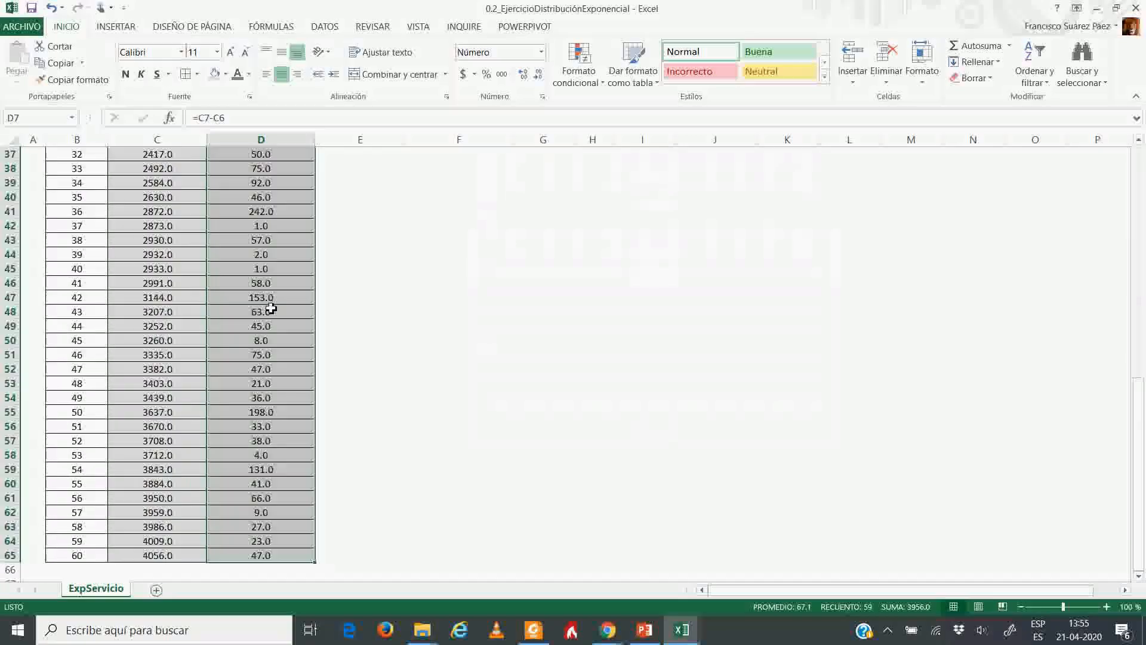
{"action": "scroll", "coordinate": [272, 308], "scroll_direction": "up", "scroll_amount": 6}
{"action": "scroll", "coordinate": [271, 308], "scroll_direction": "up", "scroll_amount": 6}
{"action": "left_click", "coordinate": [340, 258]}
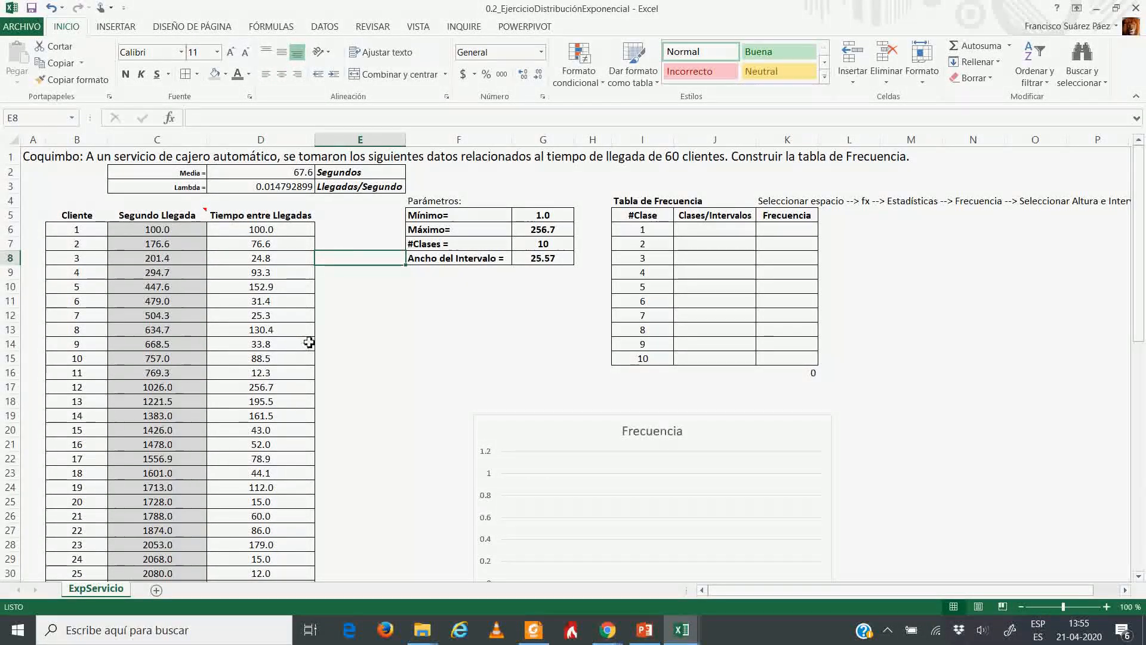
- Examine the formulas and values behind Mínimo, Máximo, #Clases and Ancho del Intervalo, and locate the Tabla de Frecuencia
{"action": "left_click", "coordinate": [351, 302]}
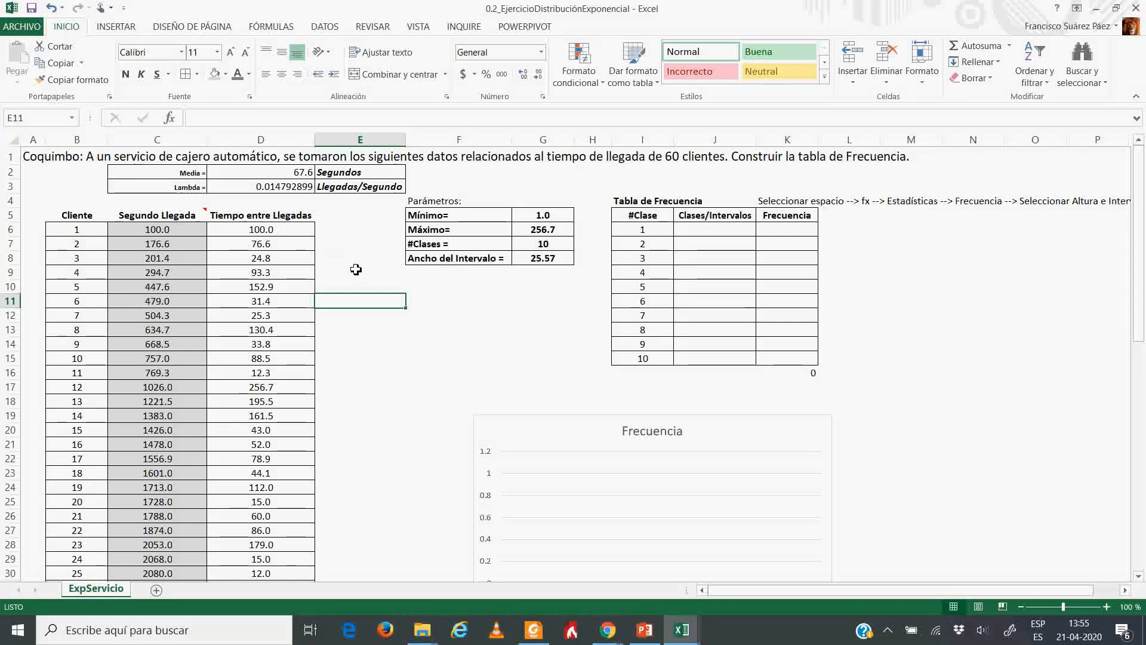
{"action": "left_click", "coordinate": [544, 218]}
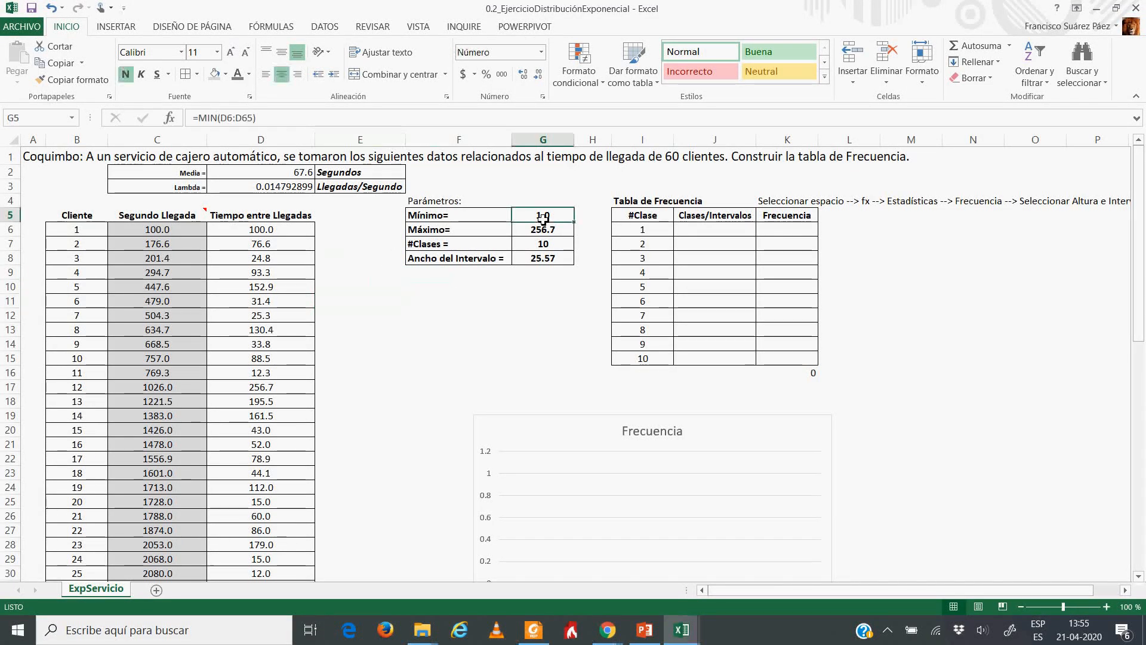
{"action": "left_click", "coordinate": [546, 232]}
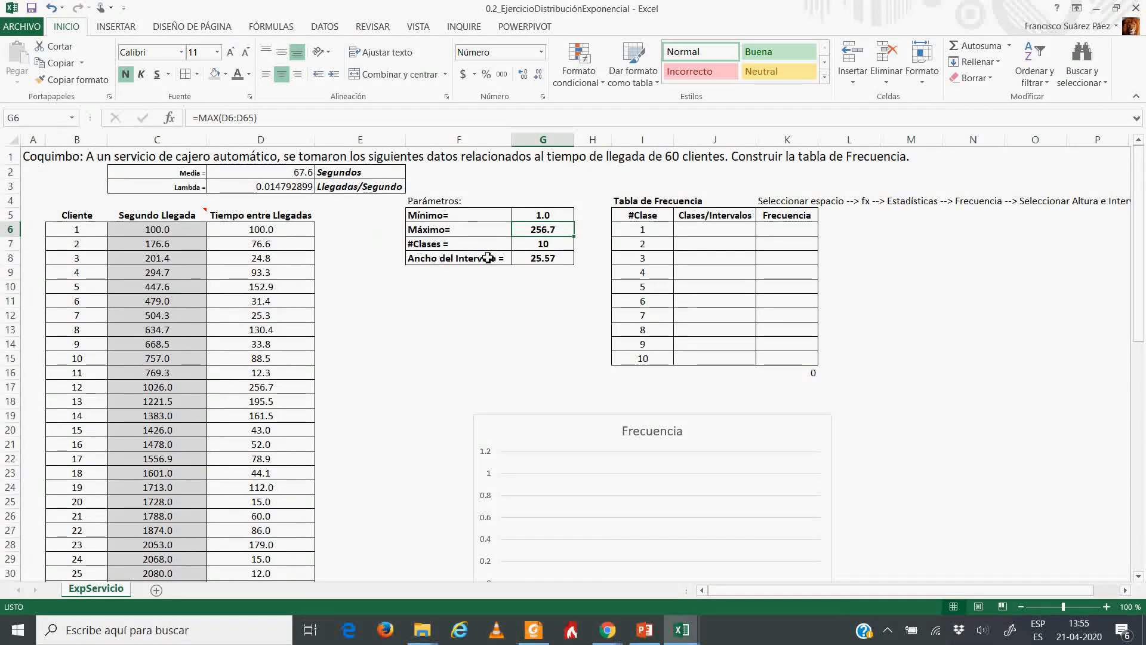
{"action": "left_click", "coordinate": [533, 246]}
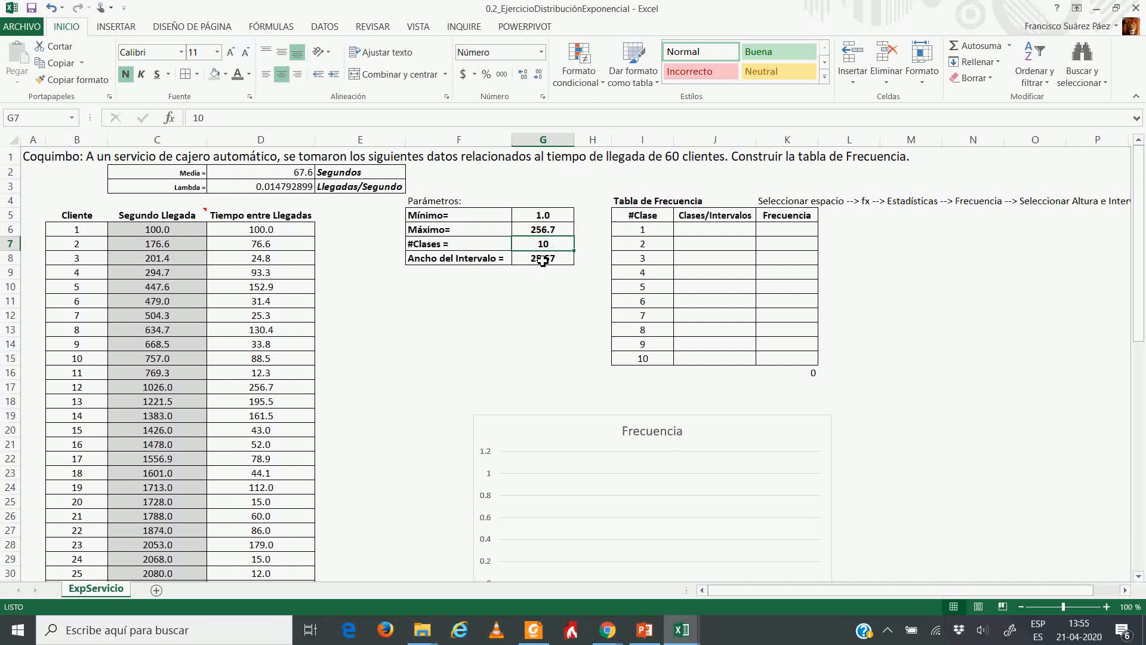
{"action": "left_click", "coordinate": [543, 262]}
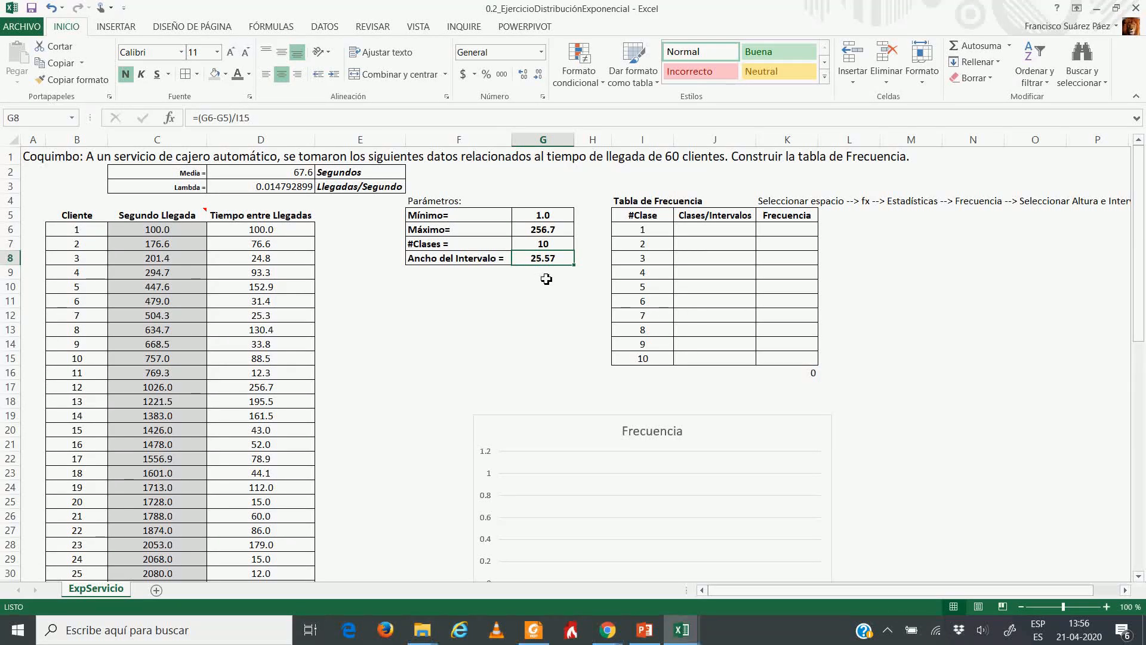
{"action": "key", "text": "Return"}
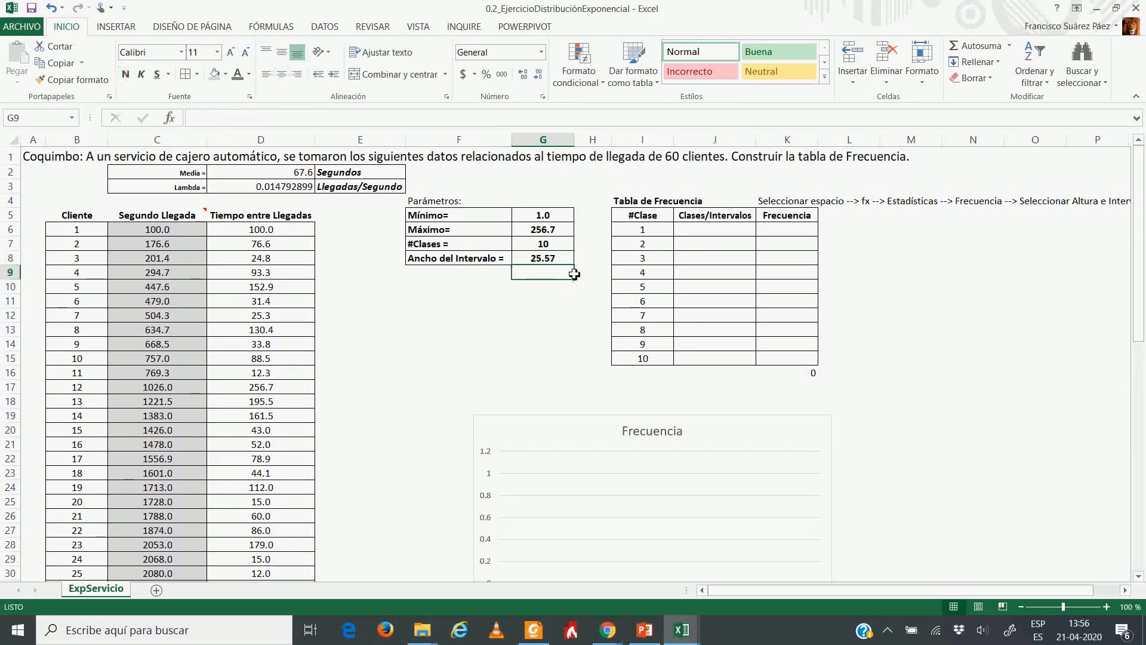
{"action": "left_click", "coordinate": [623, 205]}
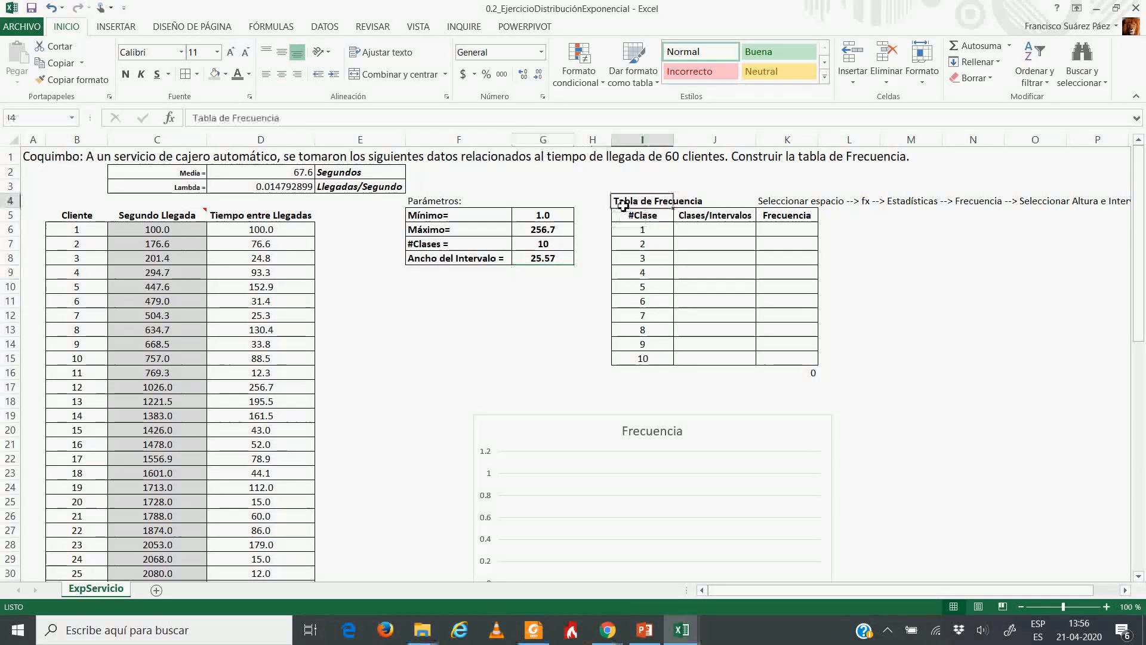
- Enter the formula =G5+G8 in J6 as the first class limit under Clases/Intervalos
{"action": "left_click", "coordinate": [714, 232]}
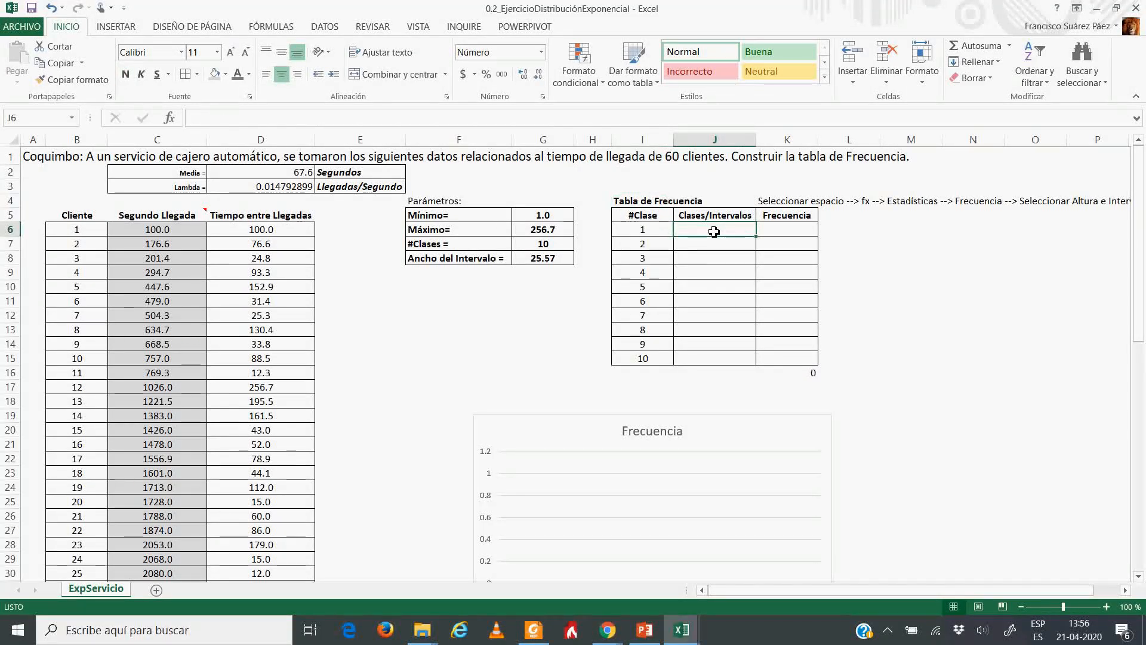
{"action": "type", "text": "="}
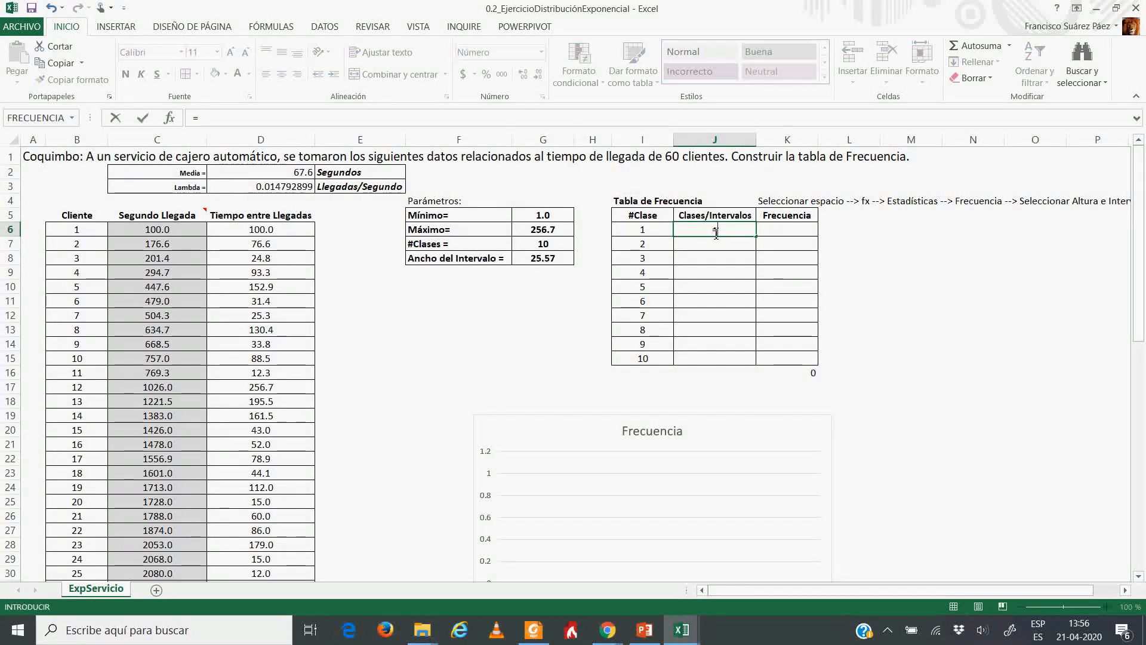
{"action": "left_click", "coordinate": [552, 220]}
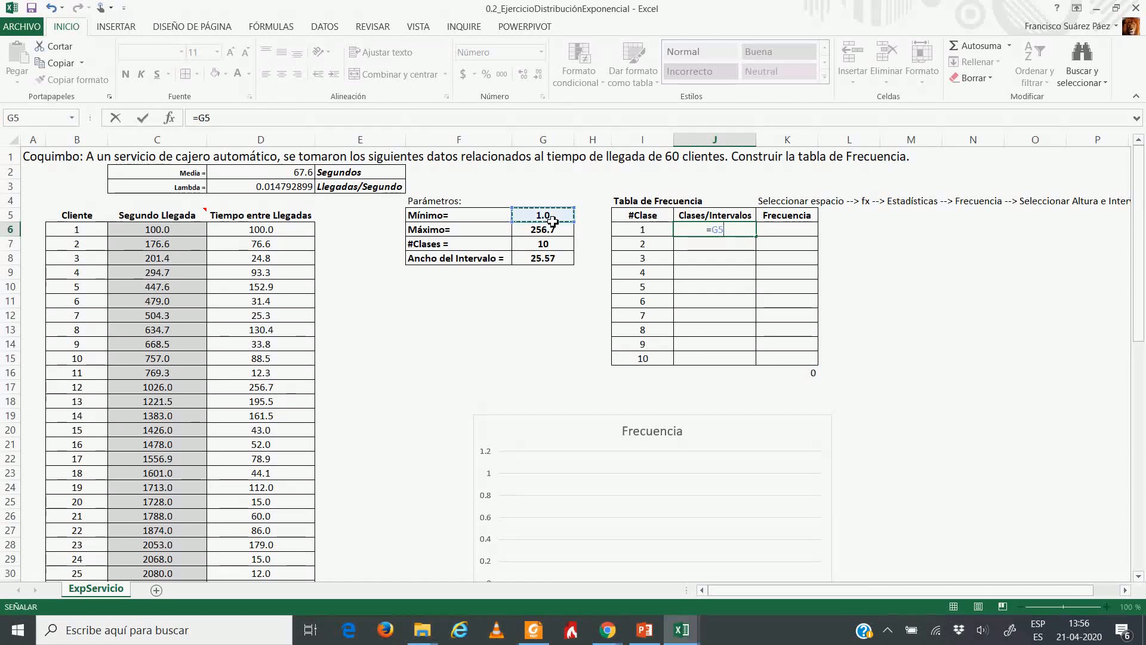
{"action": "type", "text": "+"}
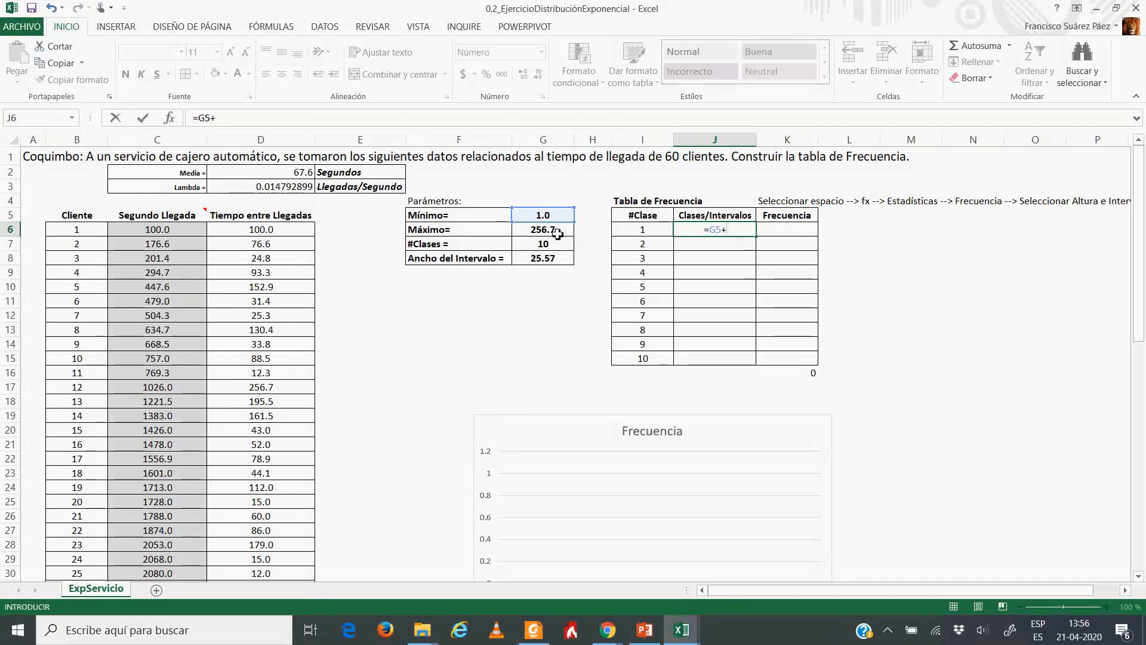
{"action": "left_click", "coordinate": [556, 264]}
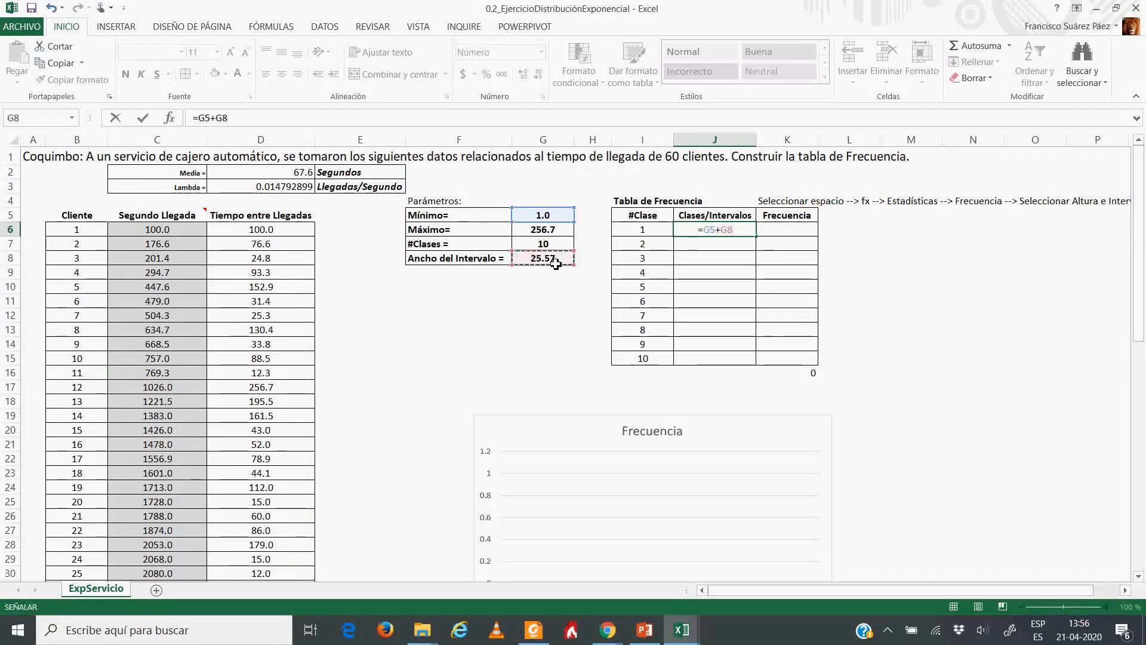
{"action": "key", "text": "Return"}
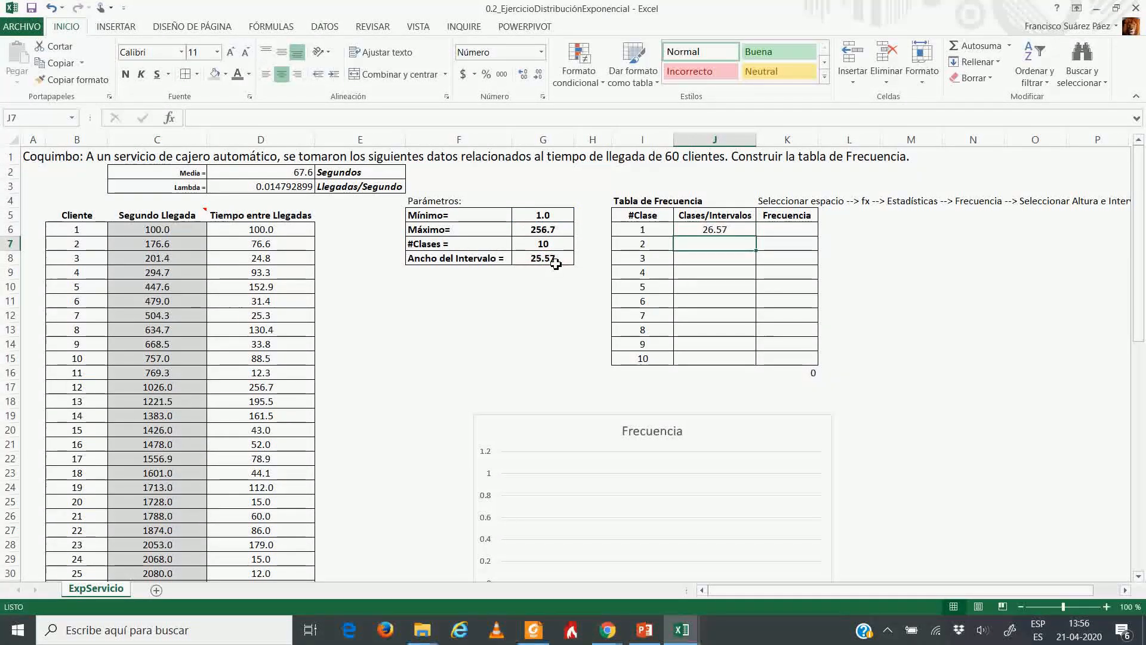
- Enter the formula =J6+$G$8 in J7 for the second class limit, with the interval width as an absolute reference
{"action": "type", "text": "="}
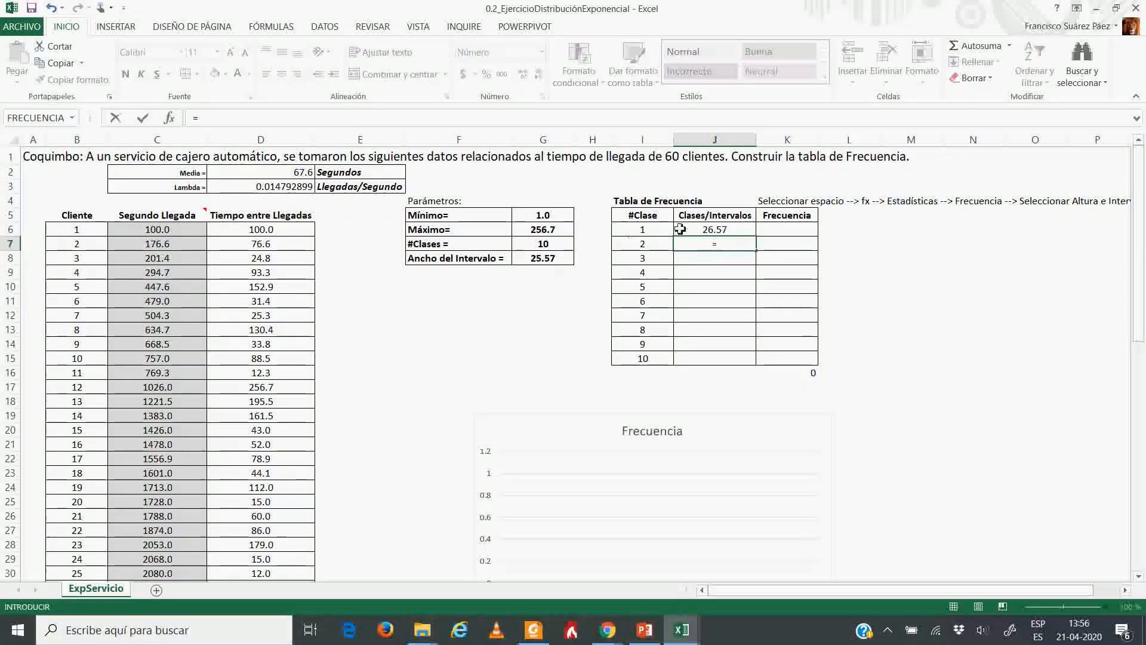
{"action": "left_click", "coordinate": [681, 229]}
{"action": "type", "text": "+"}
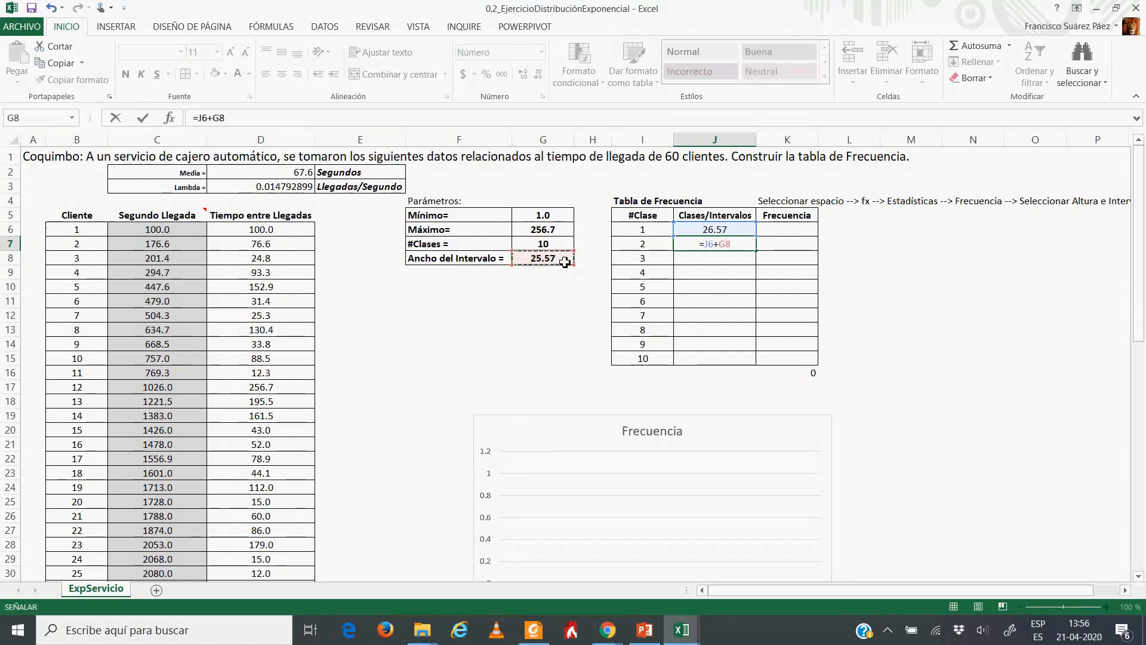
{"action": "key", "text": "F4"}
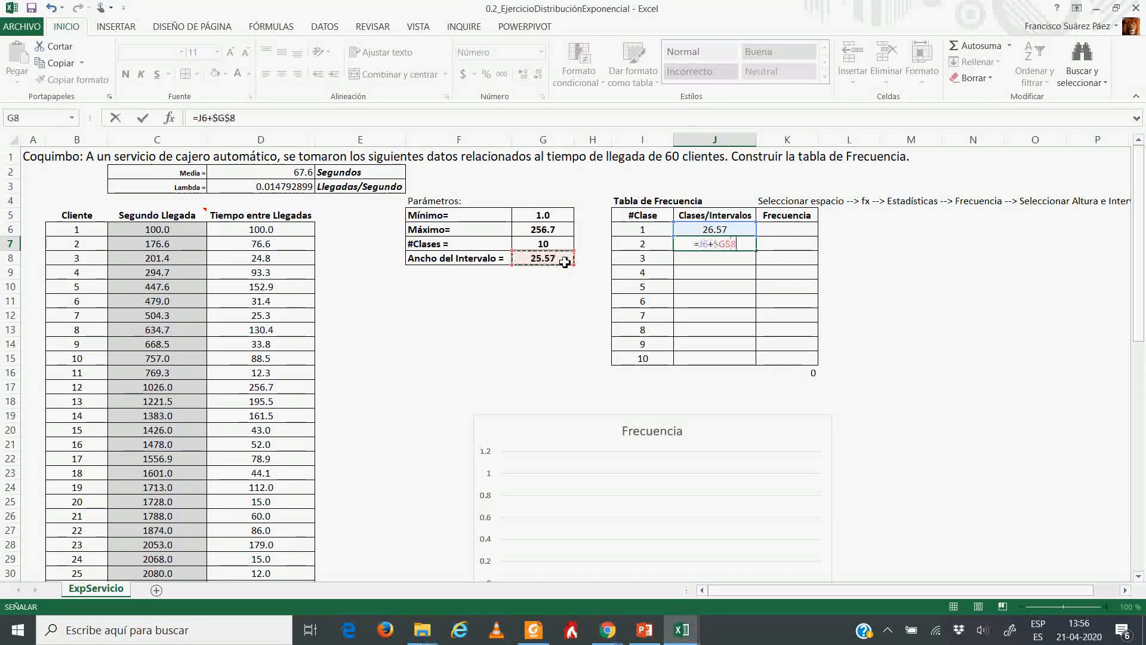
{"action": "key", "text": "Return"}
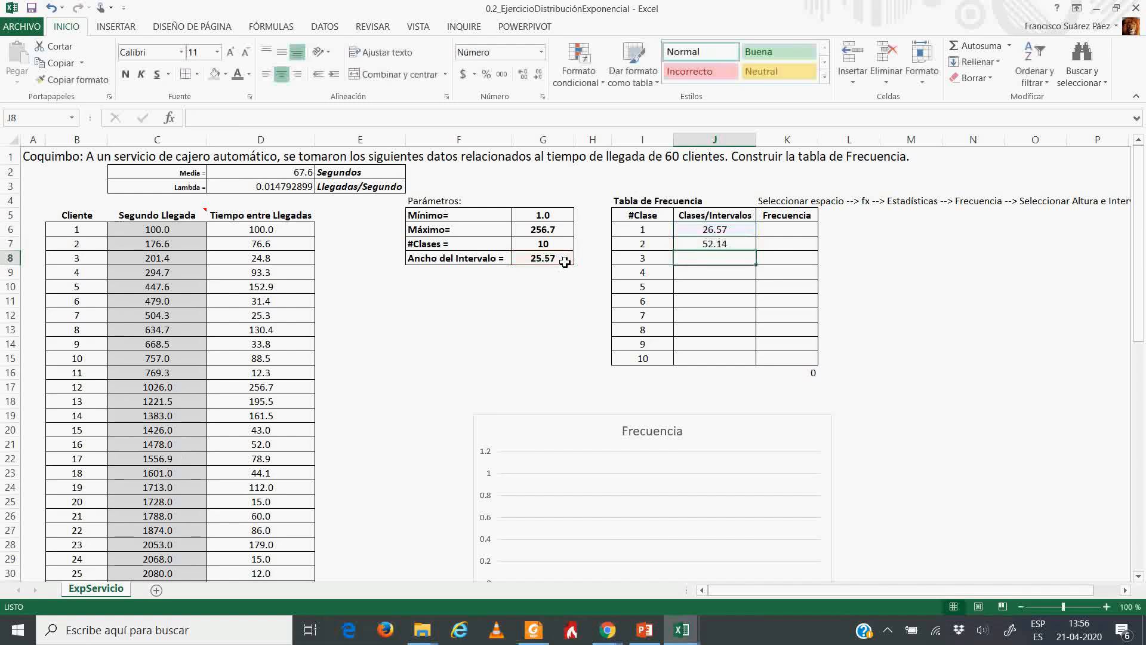
- Fill the J7 formula down through class 10 in J15 and compare the last class limit with Máximo in G6
{"action": "left_click", "coordinate": [715, 243]}
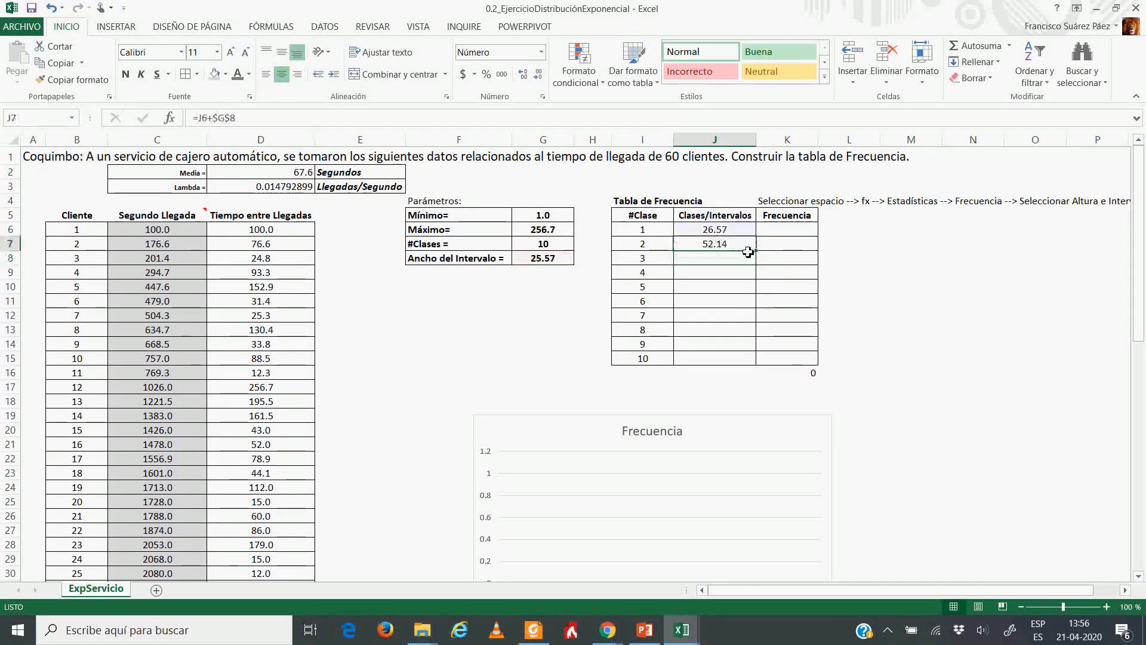
{"action": "double_click", "coordinate": [757, 252]}
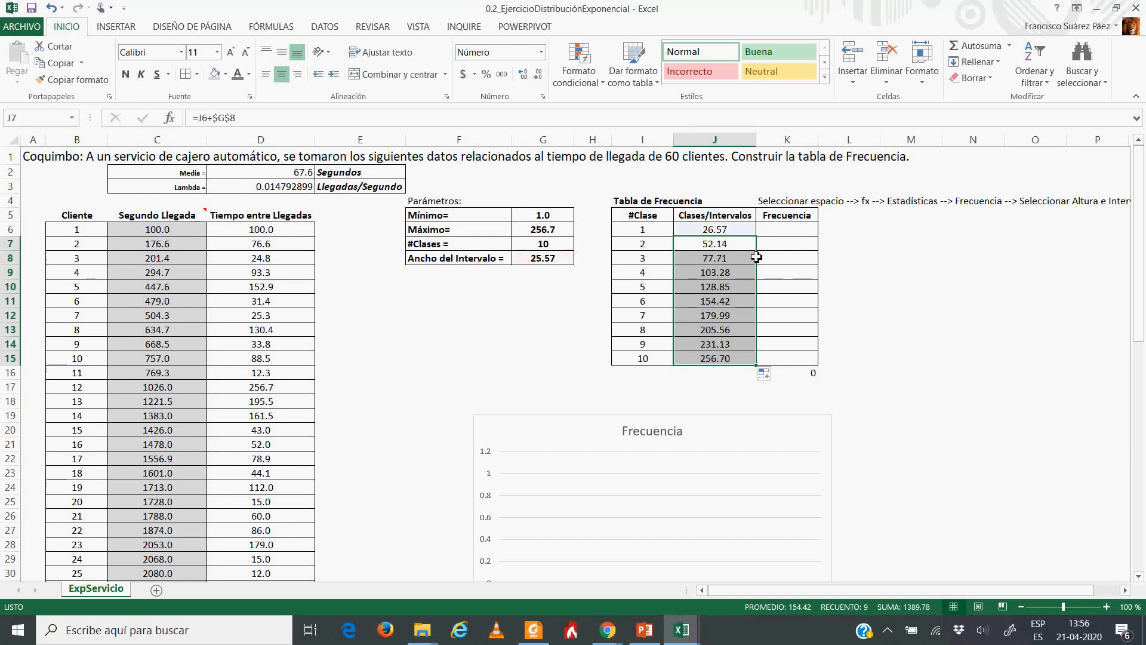
{"action": "left_click", "coordinate": [719, 361]}
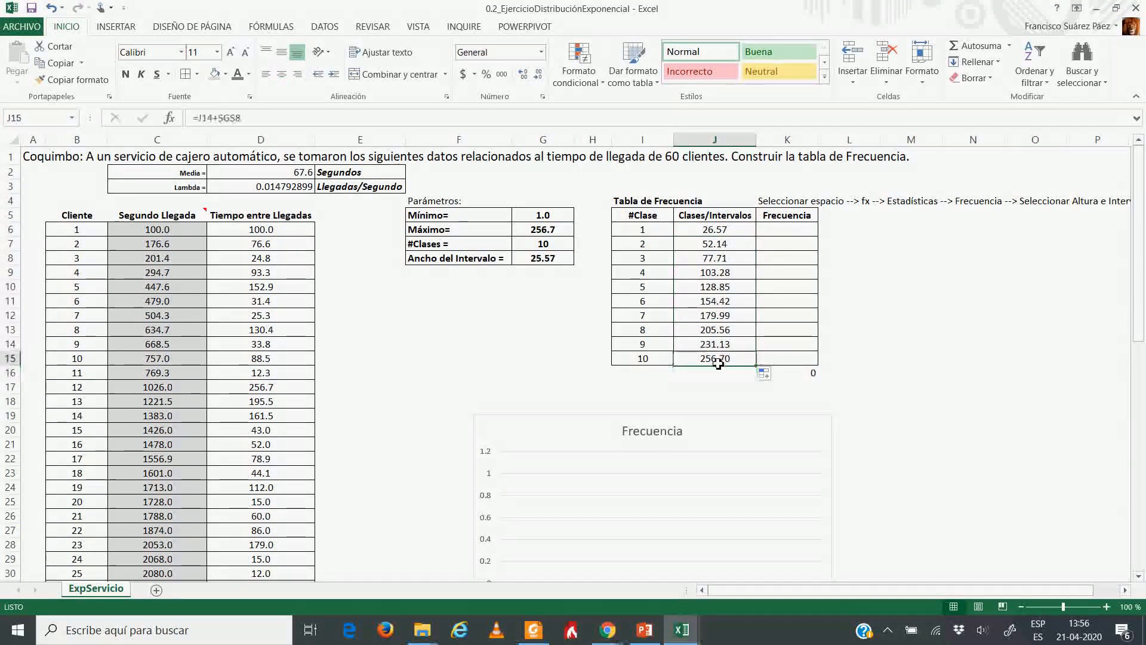
{"action": "left_click", "coordinate": [541, 233]}
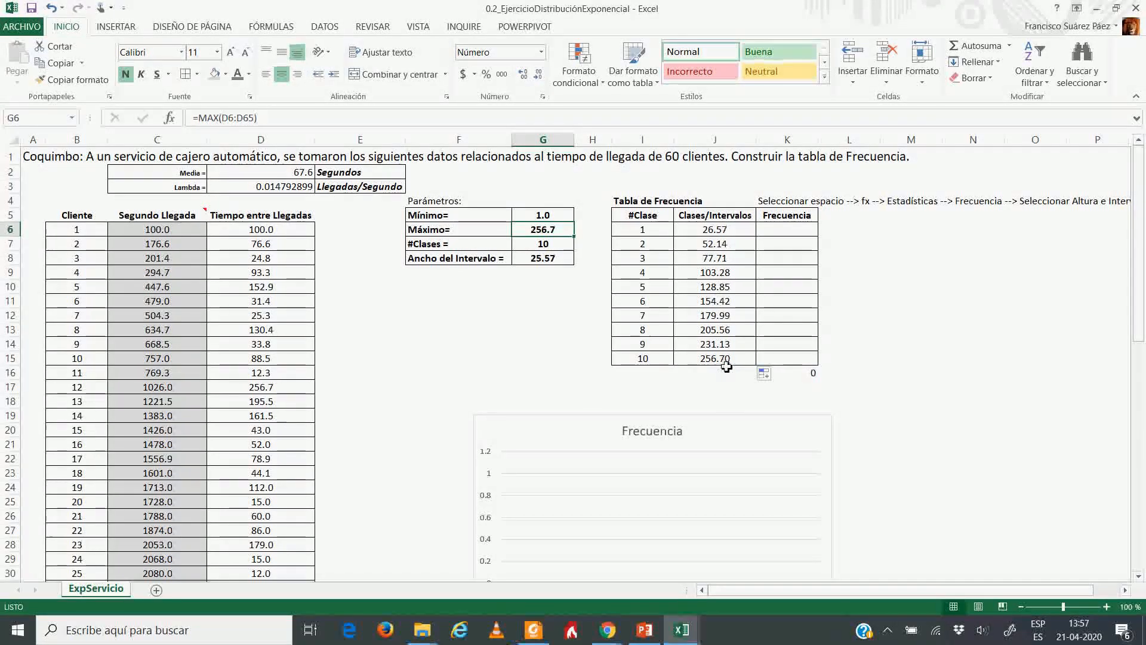
{"action": "left_click", "coordinate": [779, 233]}
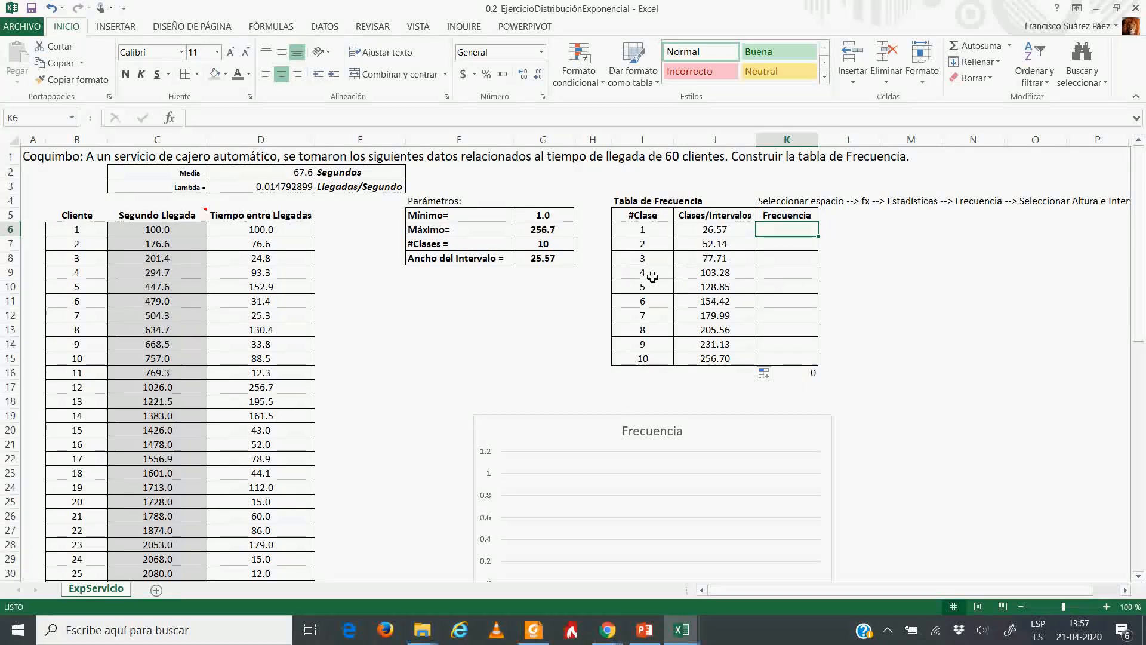
{"action": "left_click_drag", "start_coordinate": [656, 276], "coordinate": [777, 278]}
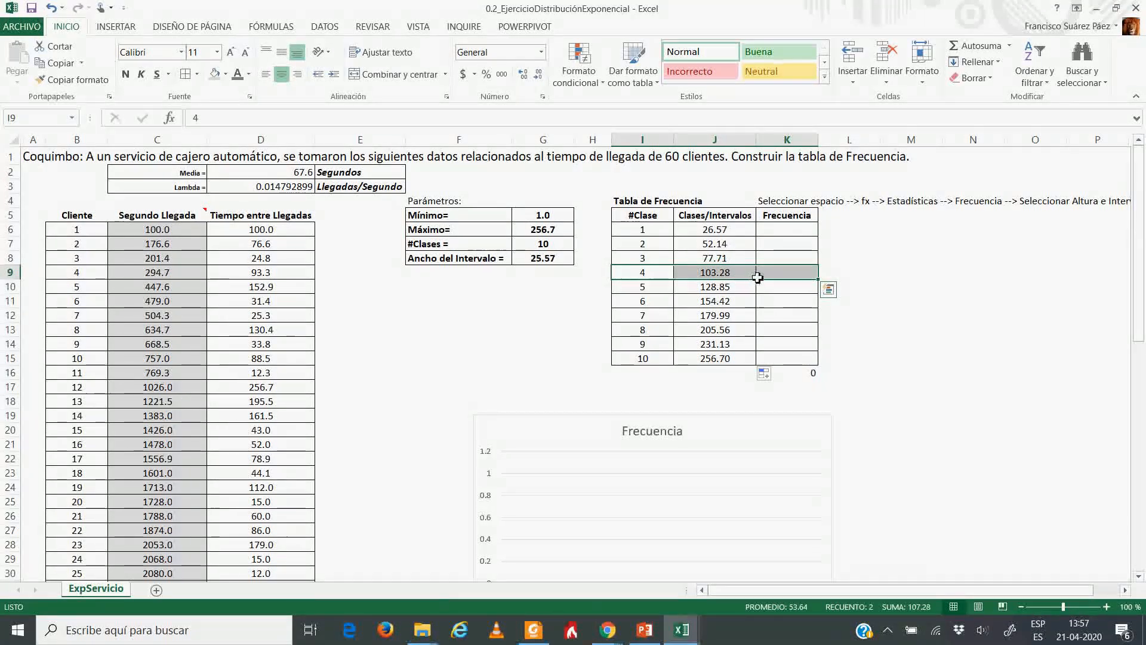
{"action": "left_click", "coordinate": [866, 260]}
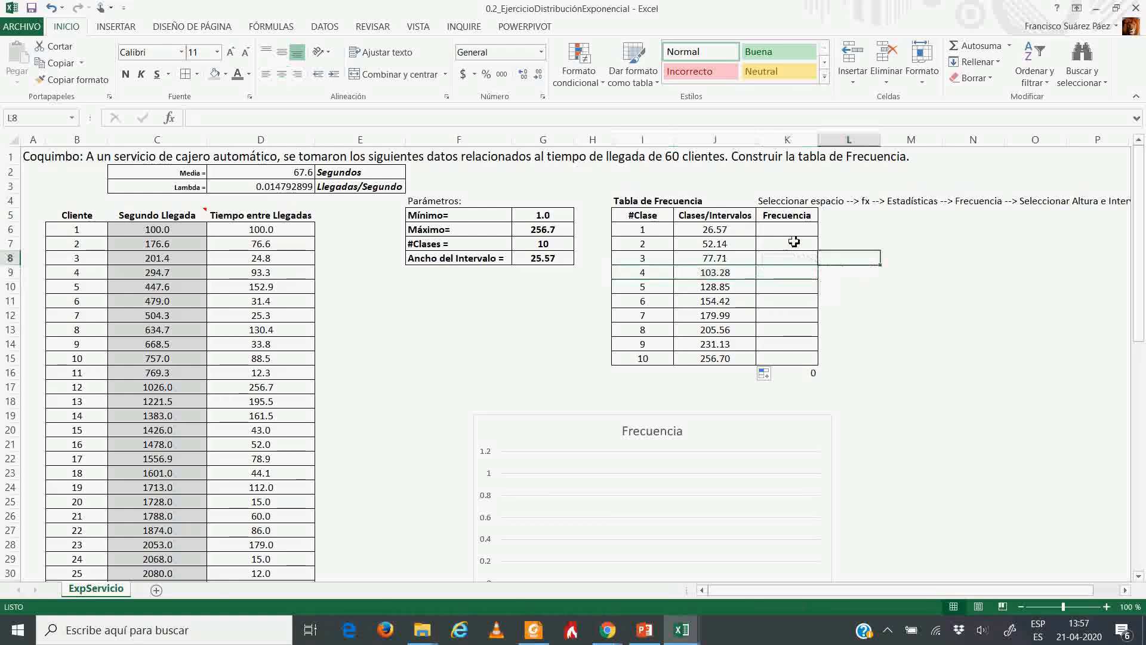
- Insert the statistical function FRECUENCIA for the whole Frecuencia range K6:K15
{"action": "left_click_drag", "start_coordinate": [795, 235], "coordinate": [799, 362]}
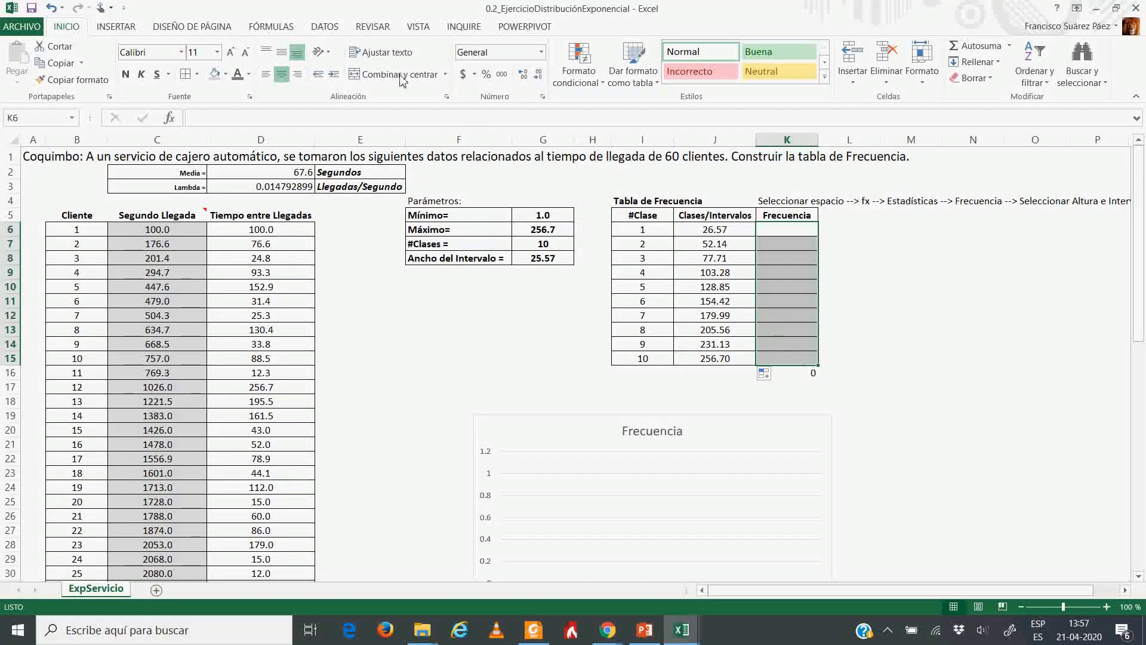
{"action": "left_click", "coordinate": [170, 118]}
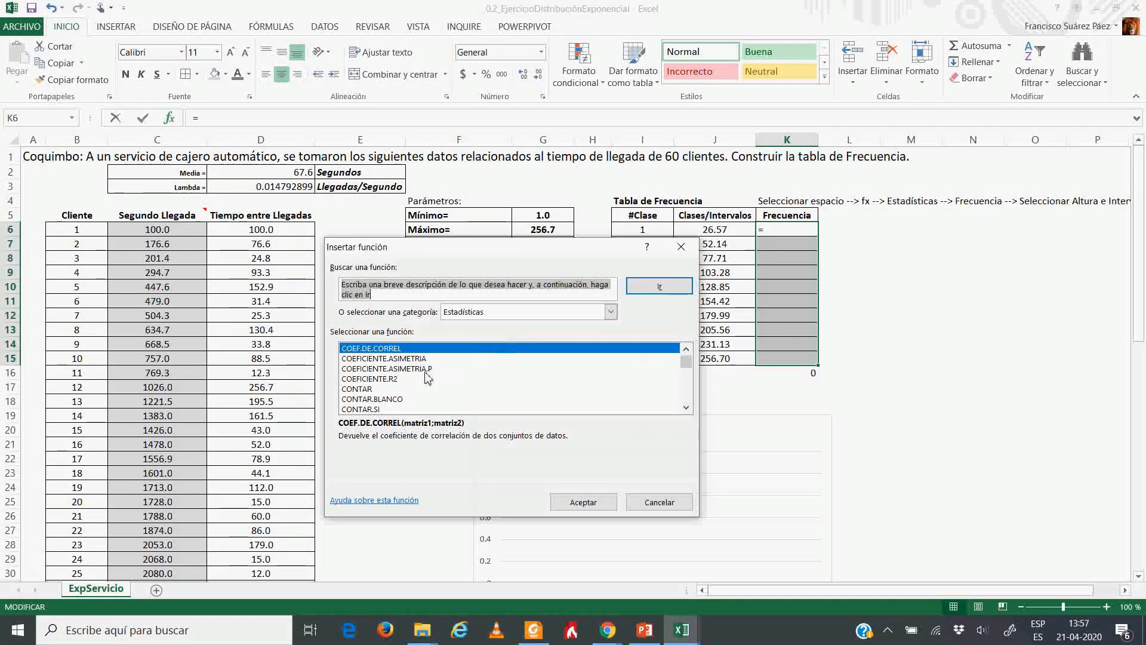
{"action": "scroll", "coordinate": [428, 377], "scroll_direction": "down", "scroll_amount": 8}
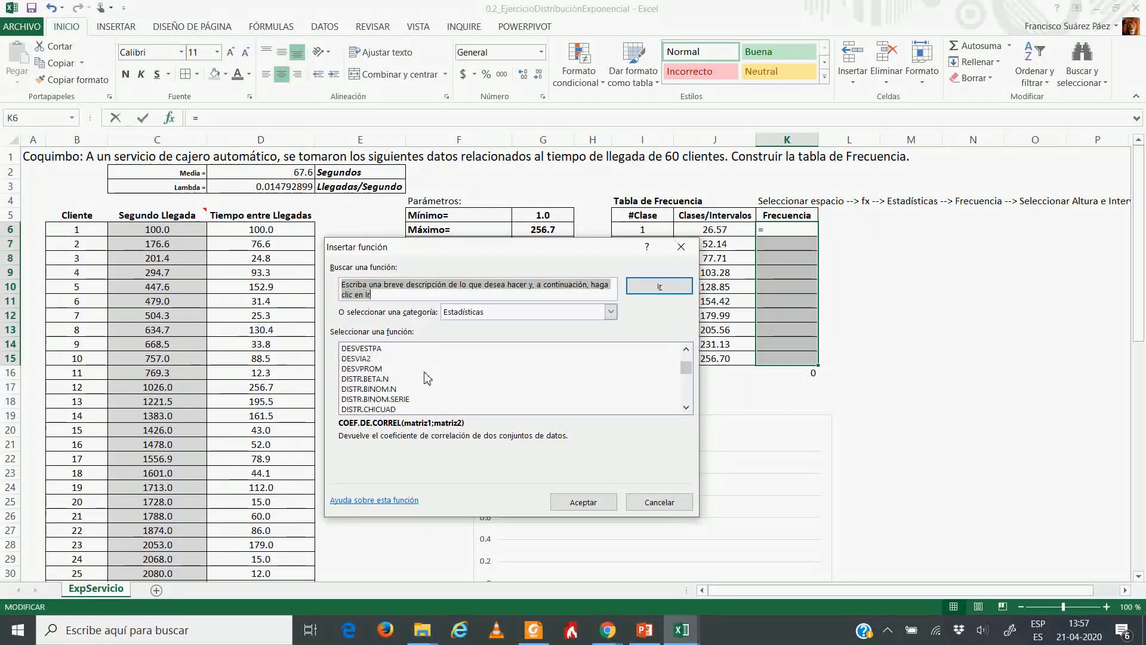
{"action": "scroll", "coordinate": [427, 378], "scroll_direction": "down", "scroll_amount": 2}
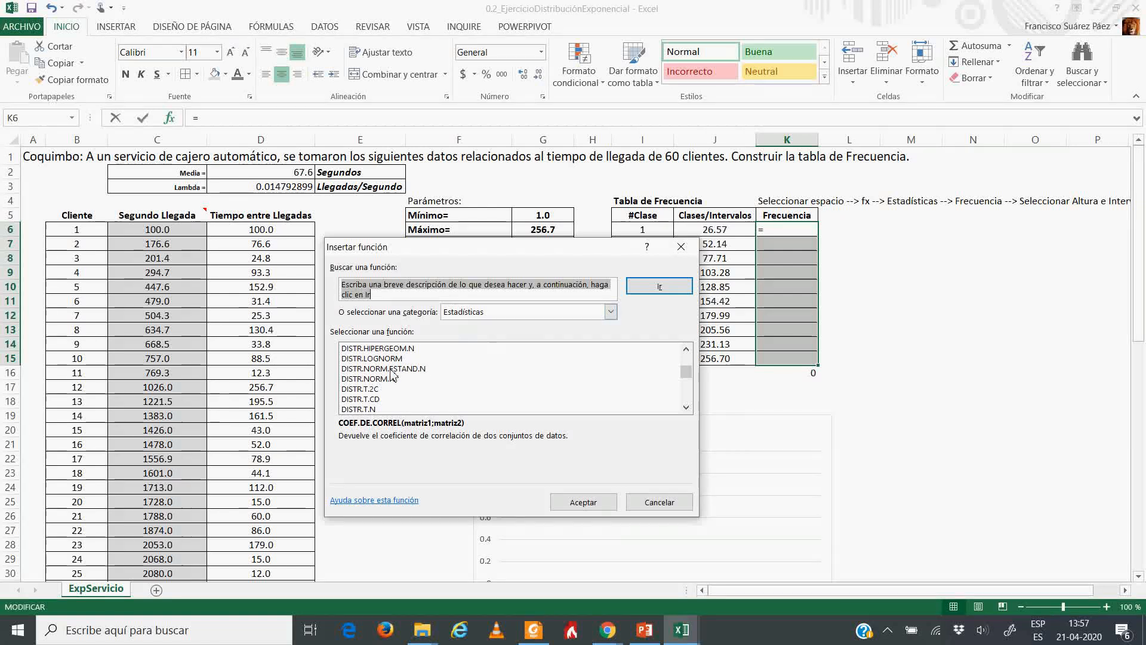
{"action": "scroll", "coordinate": [394, 374], "scroll_direction": "down", "scroll_amount": 2}
{"action": "scroll", "coordinate": [385, 388], "scroll_direction": "down", "scroll_amount": 2}
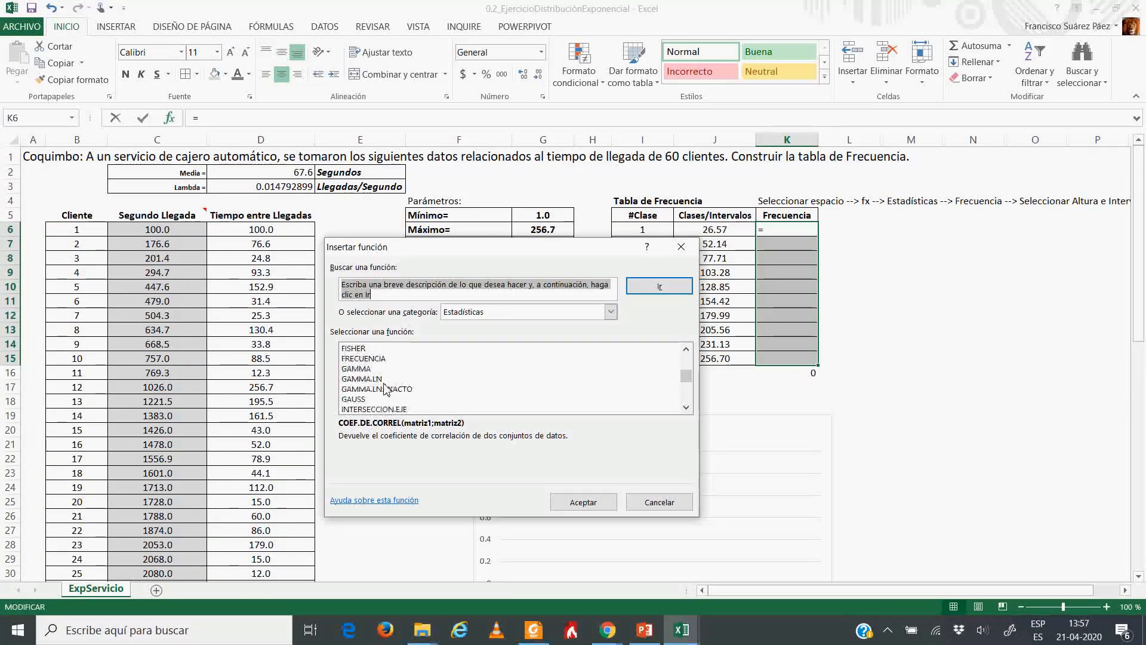
{"action": "left_click", "coordinate": [384, 359]}
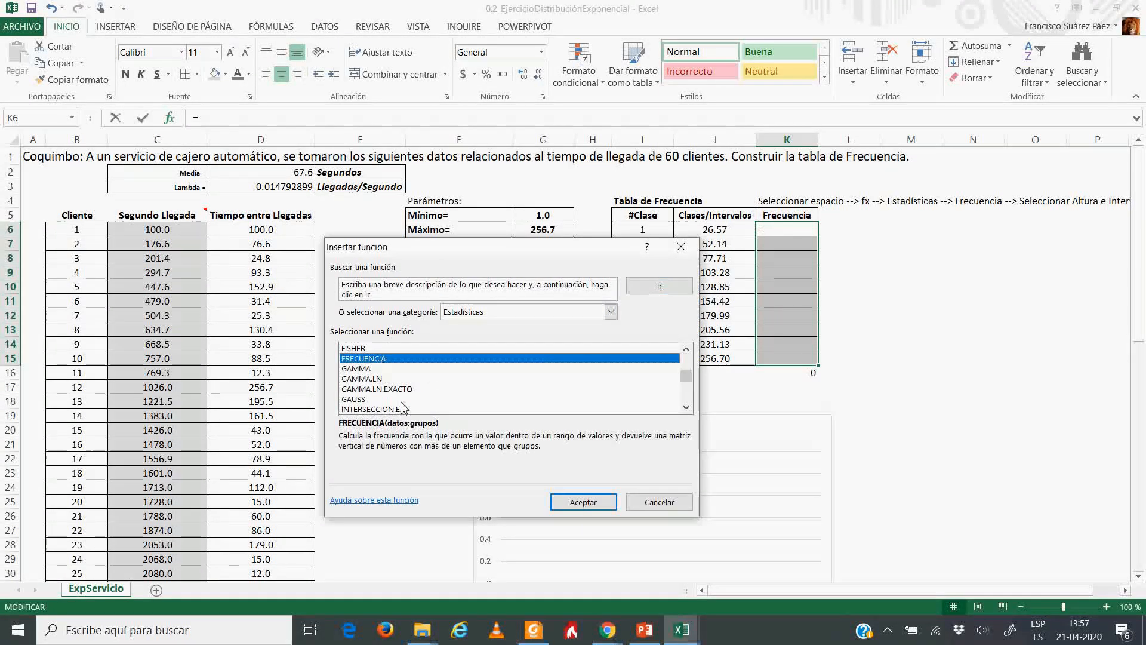
{"action": "left_click", "coordinate": [584, 502]}
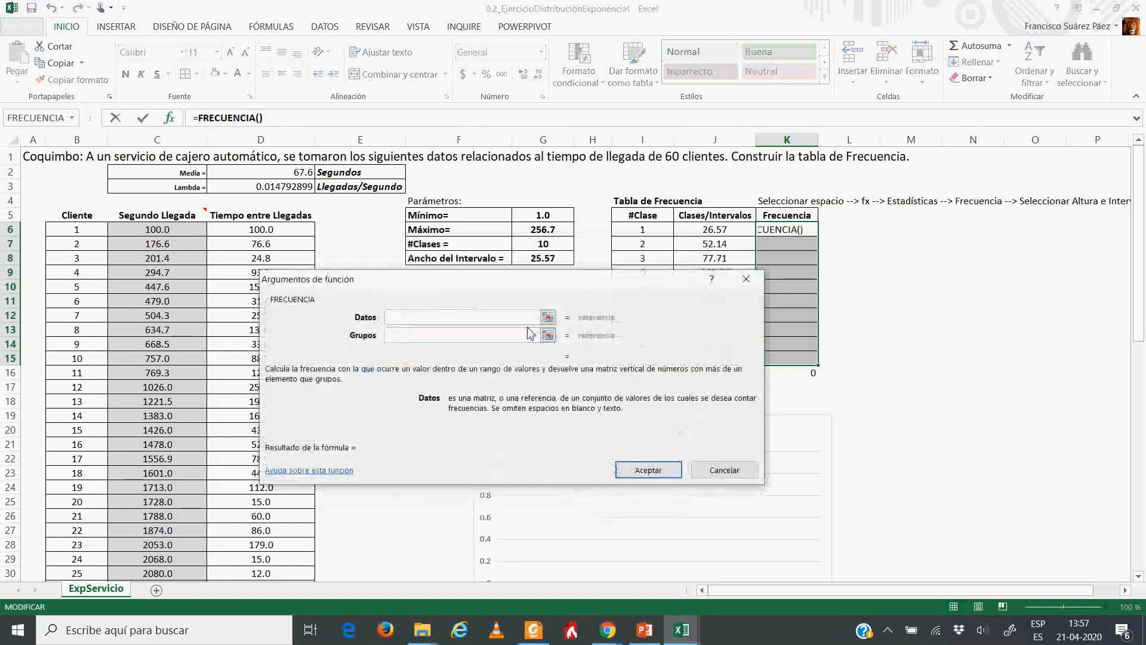
- Set the Datos argument of FRECUENCIA to the times between arrivals in D6:D65
{"action": "left_click_drag", "start_coordinate": [526, 275], "coordinate": [696, 189]}
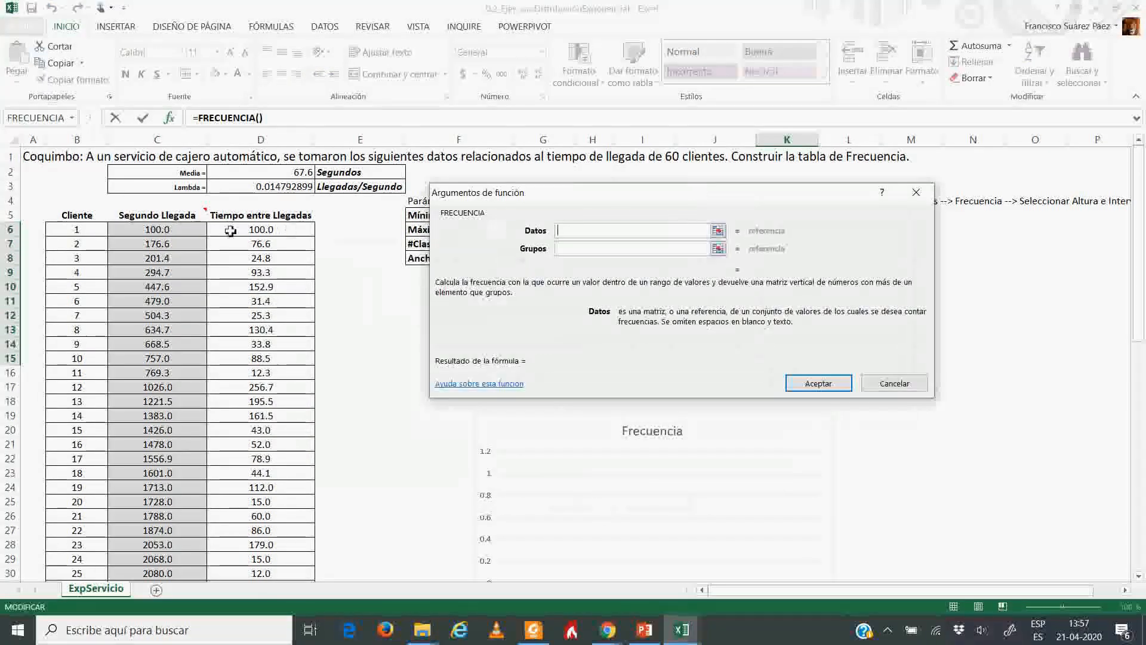
{"action": "left_click", "coordinate": [291, 237]}
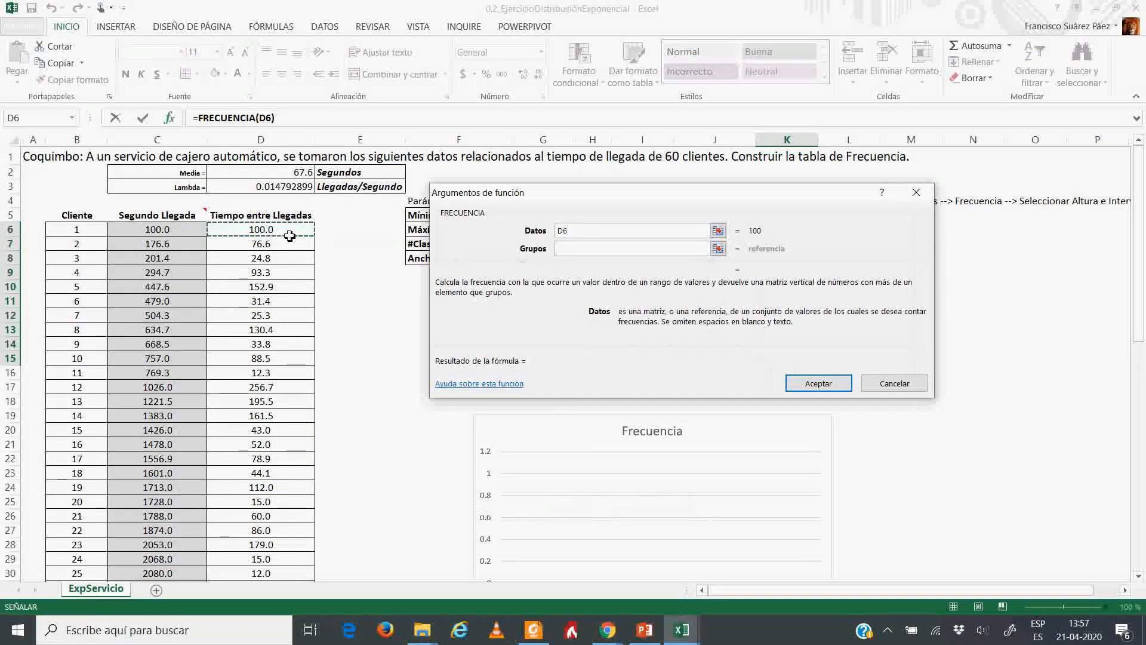
{"action": "key", "text": "ctrl+shift+Down"}
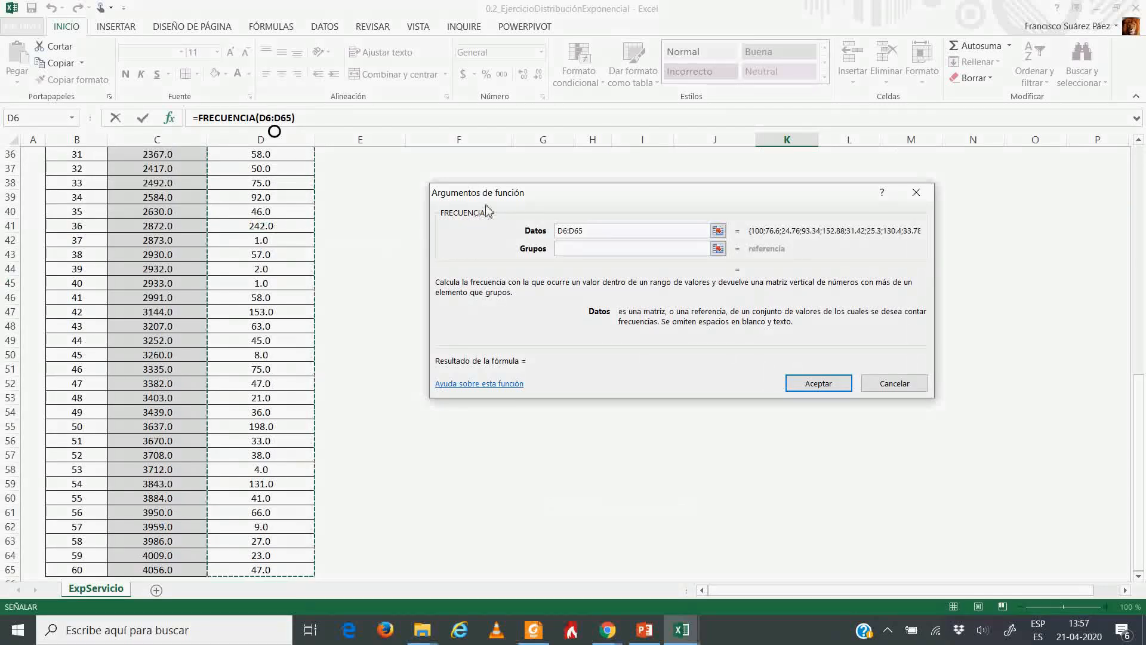
- Set the Grupos argument to the class limits J6:J15 and enter FRECUENCIA as an array formula across K6:K15
{"action": "left_click", "coordinate": [718, 248]}
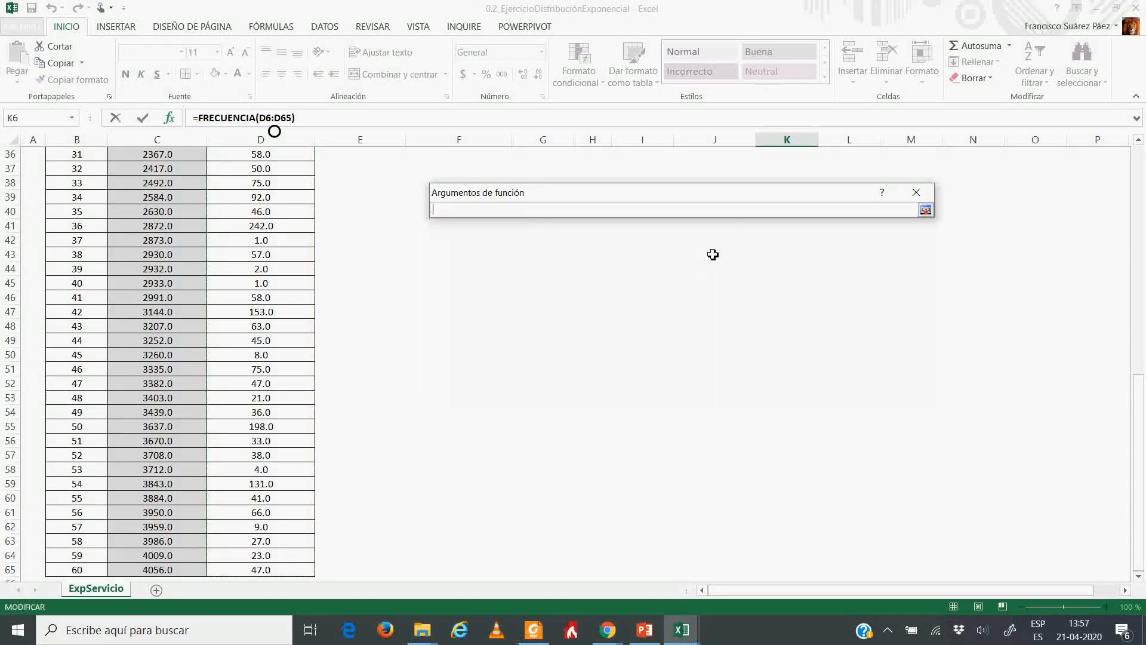
{"action": "scroll", "coordinate": [580, 242], "scroll_direction": "up", "scroll_amount": 12}
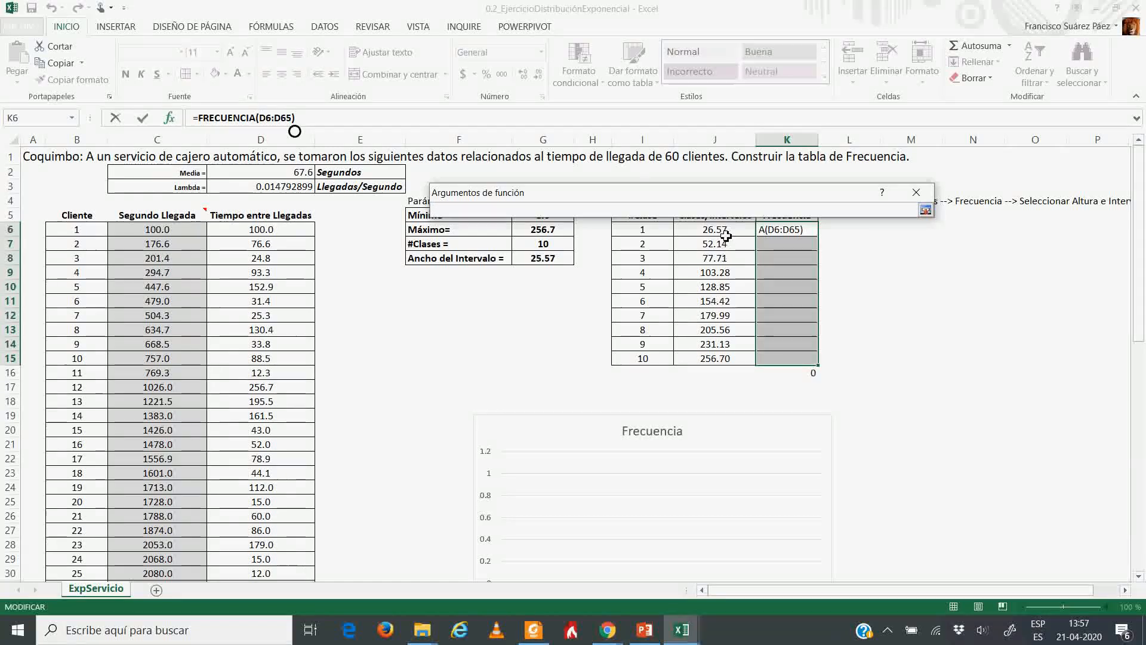
{"action": "left_click_drag", "start_coordinate": [726, 236], "coordinate": [717, 359]}
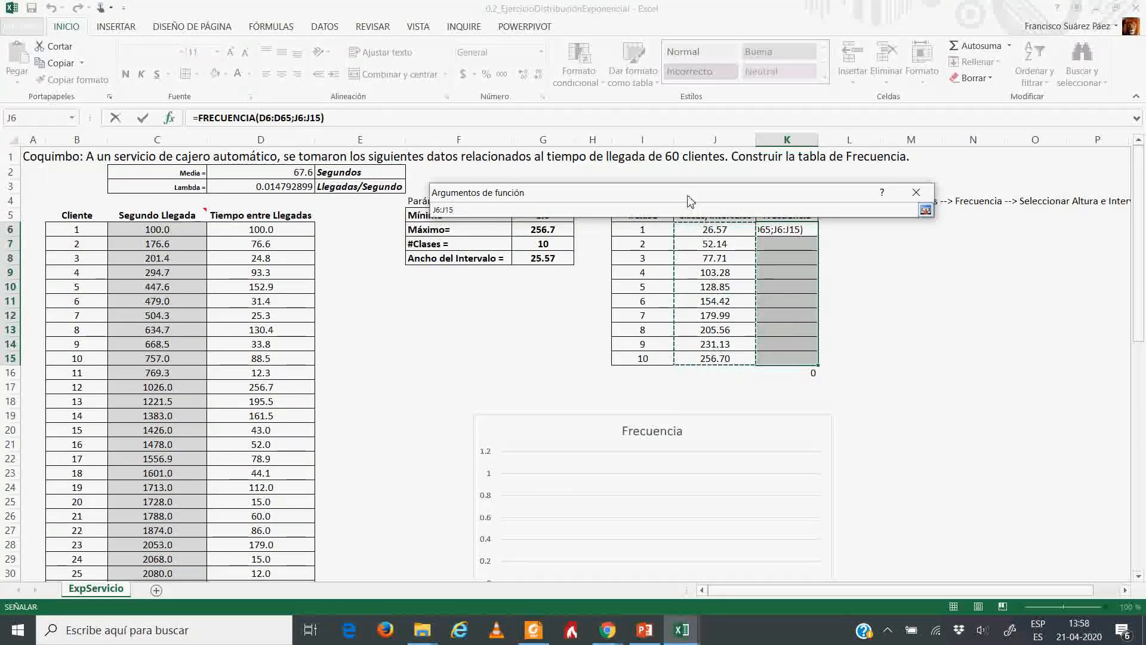
{"action": "left_click_drag", "start_coordinate": [691, 201], "coordinate": [372, 249]}
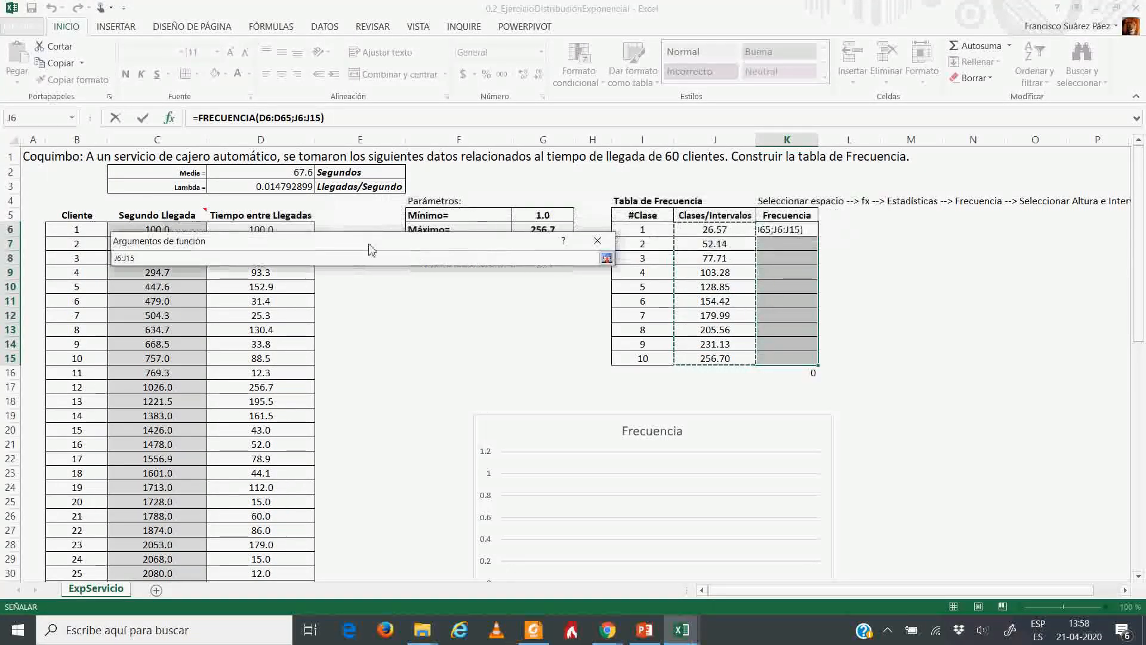
{"action": "left_click", "coordinate": [607, 258]}
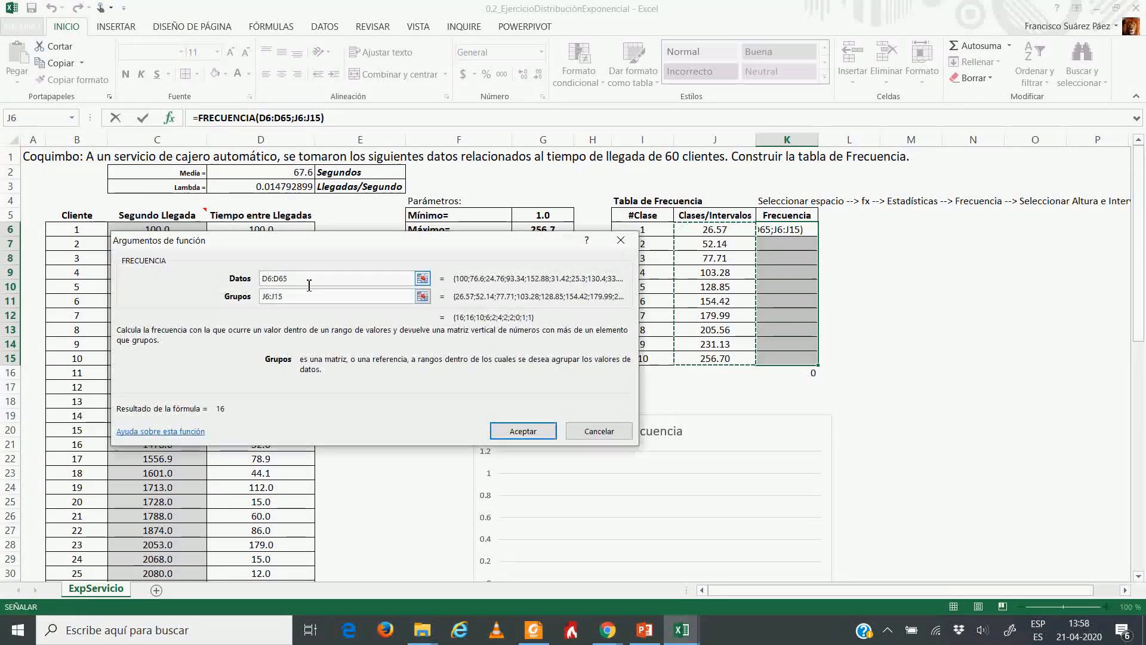
{"action": "left_click_drag", "start_coordinate": [291, 249], "coordinate": [309, 209]}
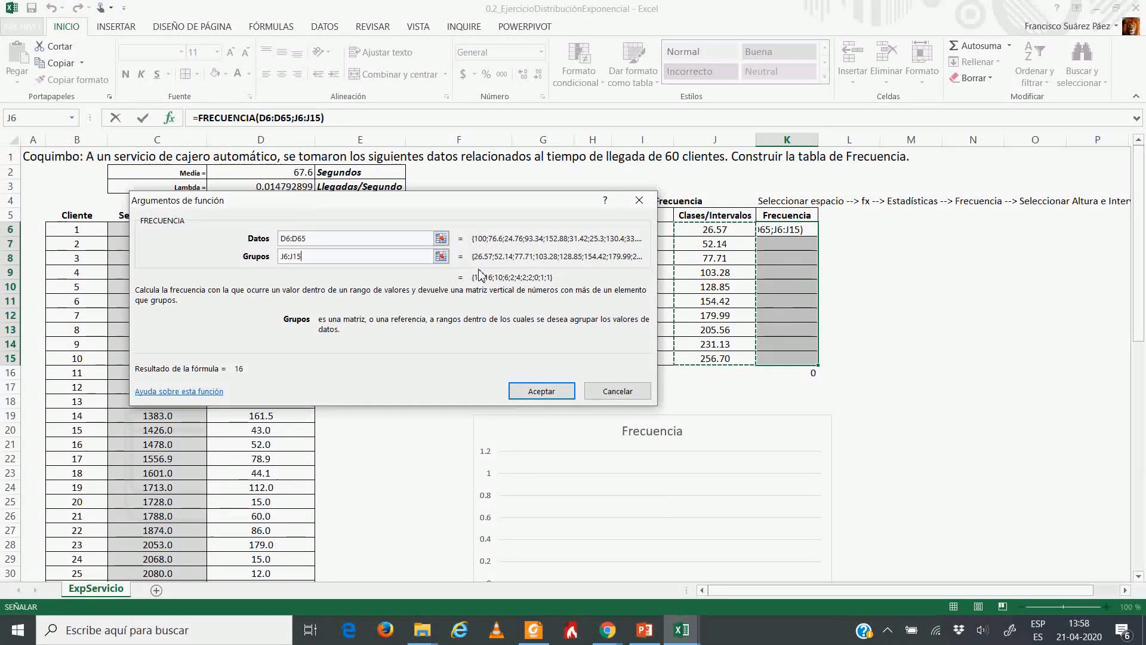
{"action": "key", "text": "ctrl+shift+Return"}
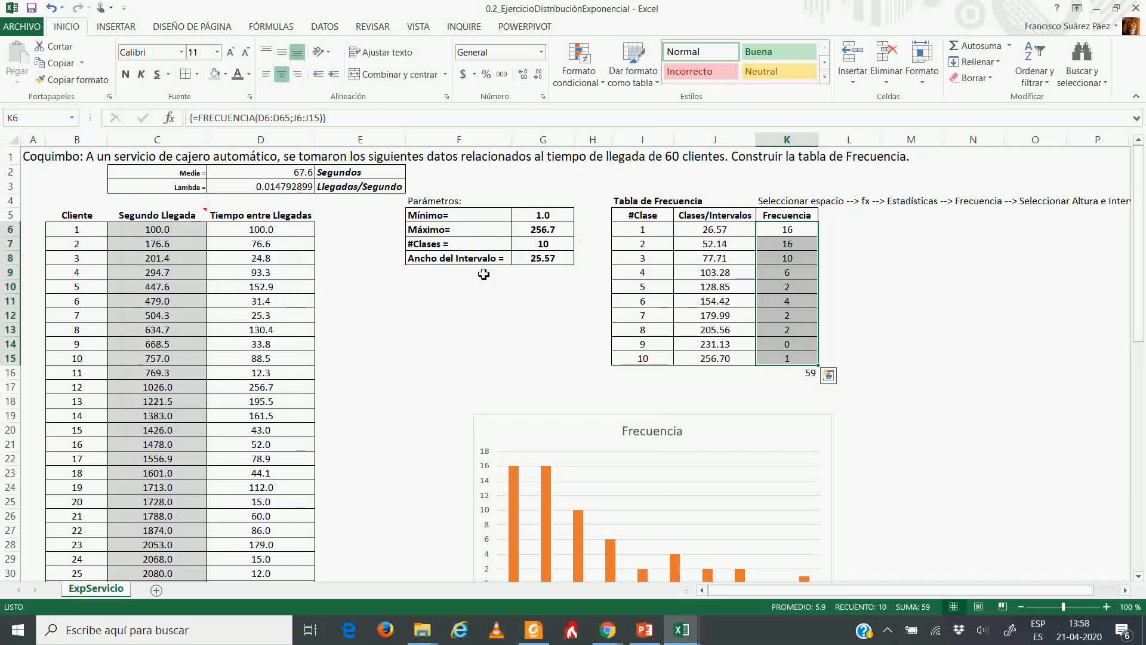
{"action": "left_click", "coordinate": [927, 318]}
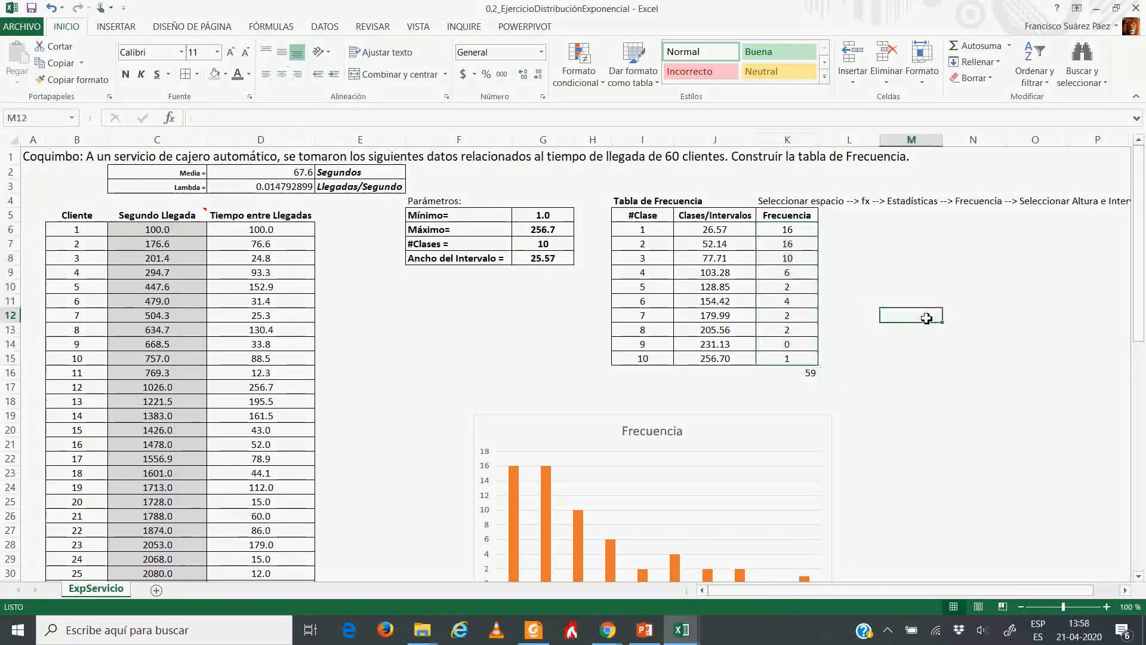
- Check the frequency total in K16 against the 60 clients and review the class 2 limit formula in J7
{"action": "left_click", "coordinate": [811, 375]}
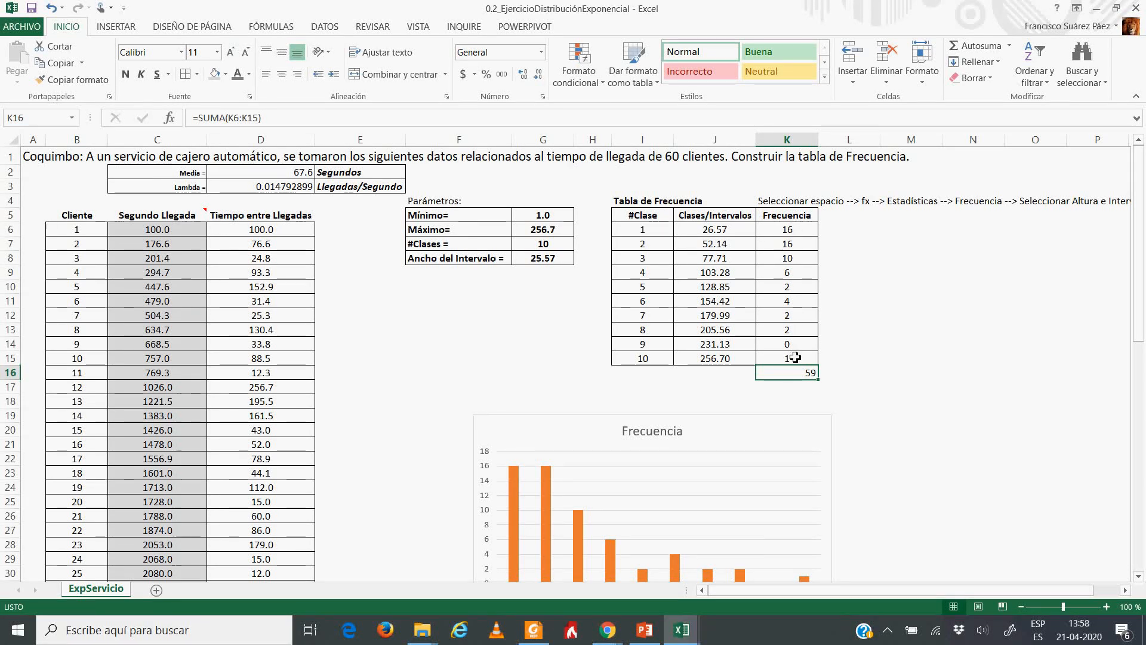
{"action": "left_click", "coordinate": [839, 305]}
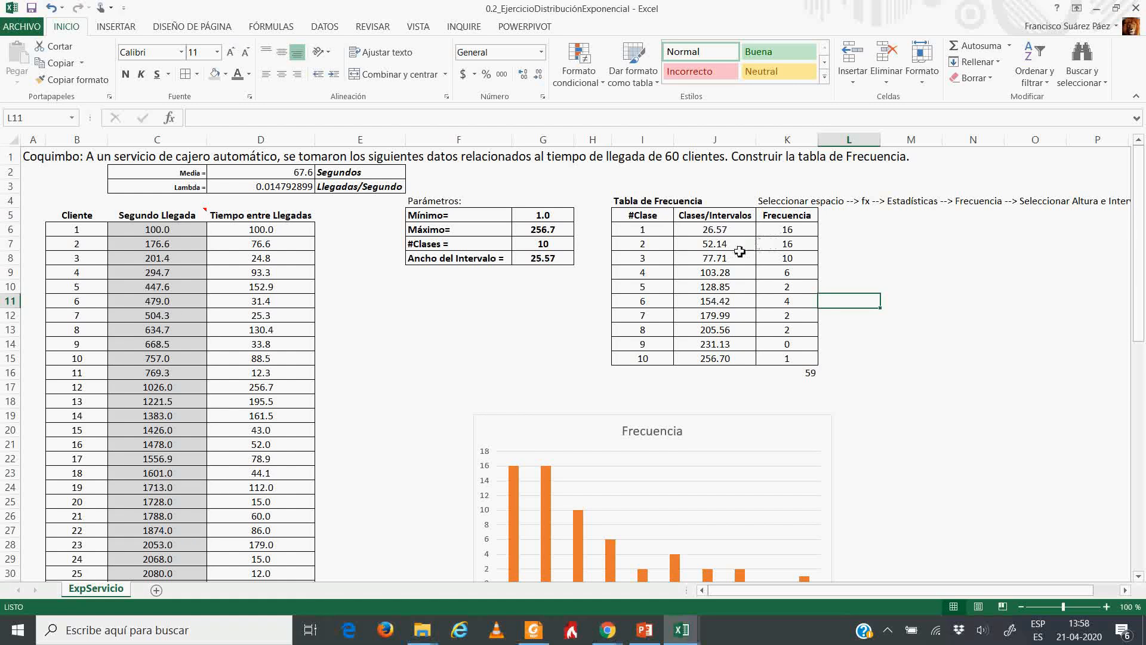
{"action": "left_click", "coordinate": [739, 249]}
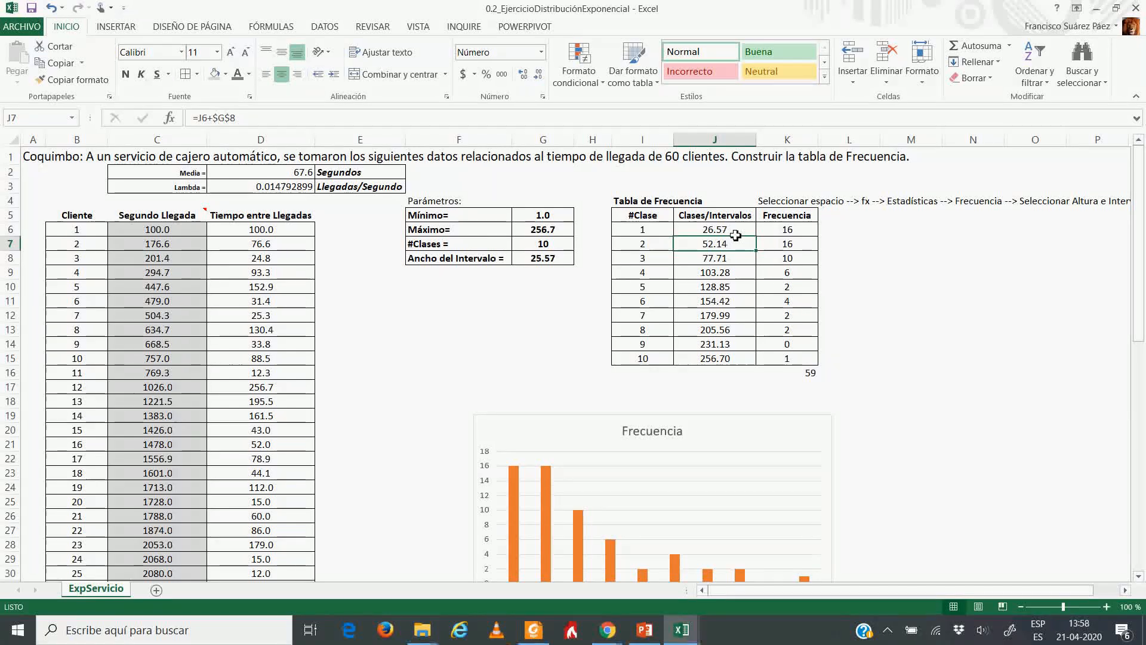
- Note the interval boundary signs beside class 1, entering >= in L6 and < in M6
{"action": "left_click", "coordinate": [841, 235]}
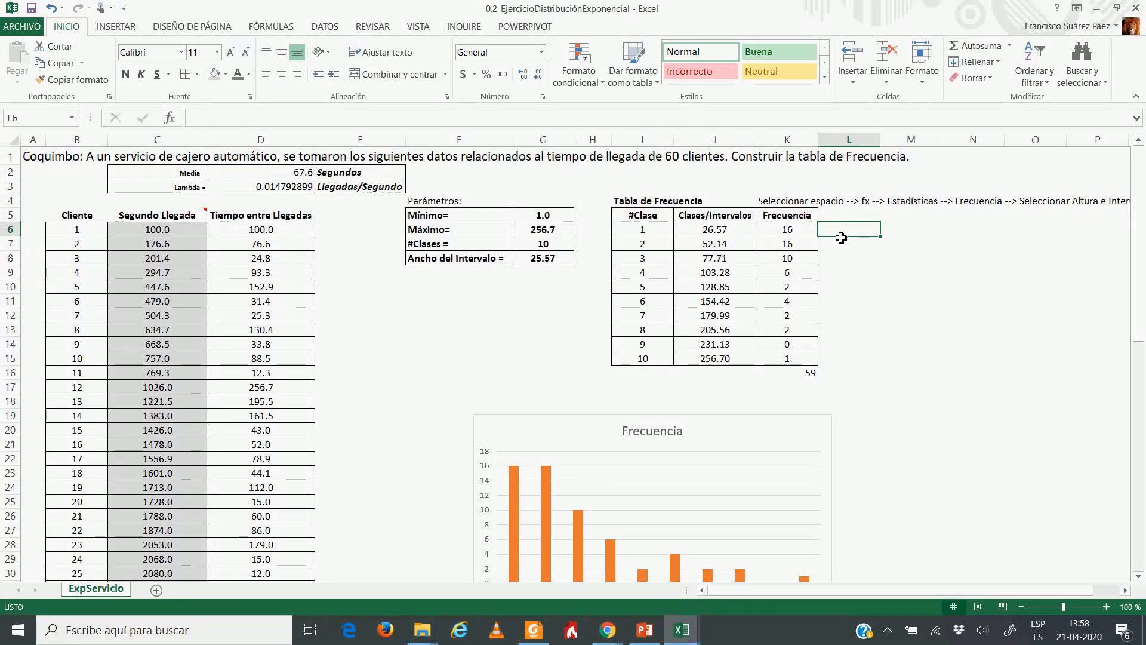
{"action": "type", "text": ">="}
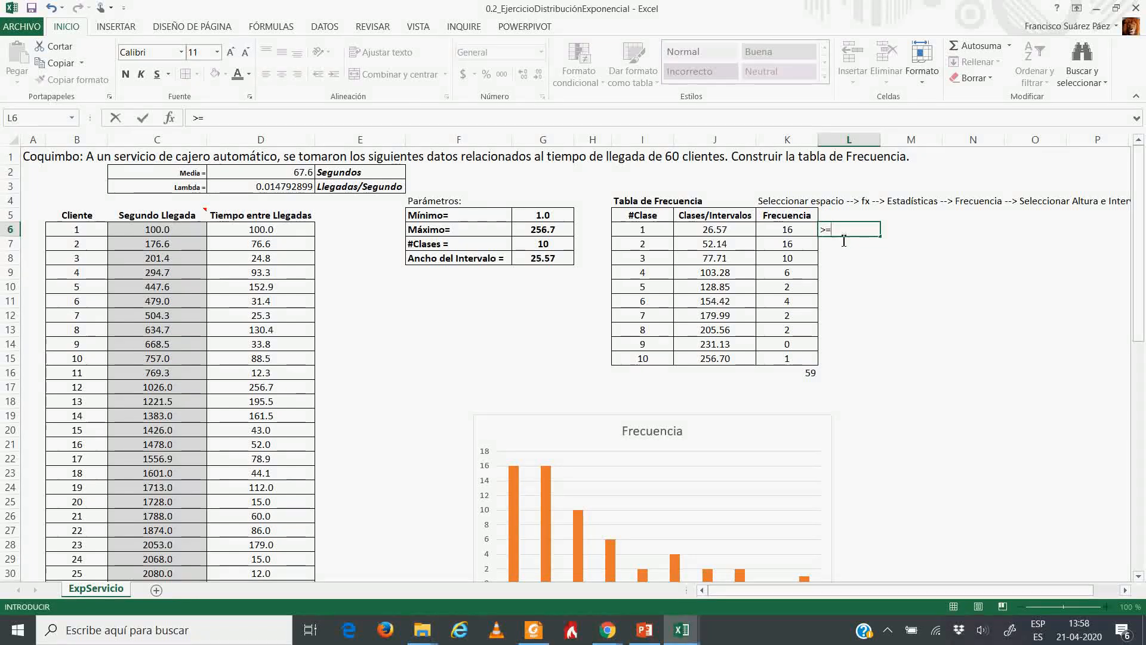
{"action": "left_click", "coordinate": [899, 236]}
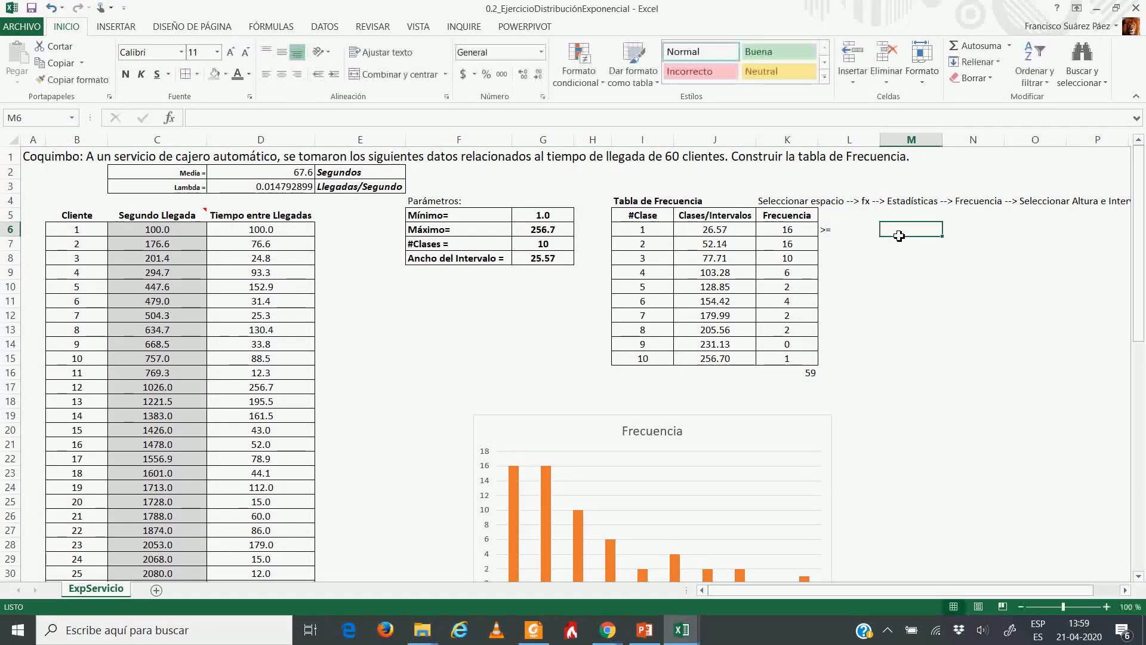
{"action": "type", "text": "<"}
{"action": "key", "text": "Return"}
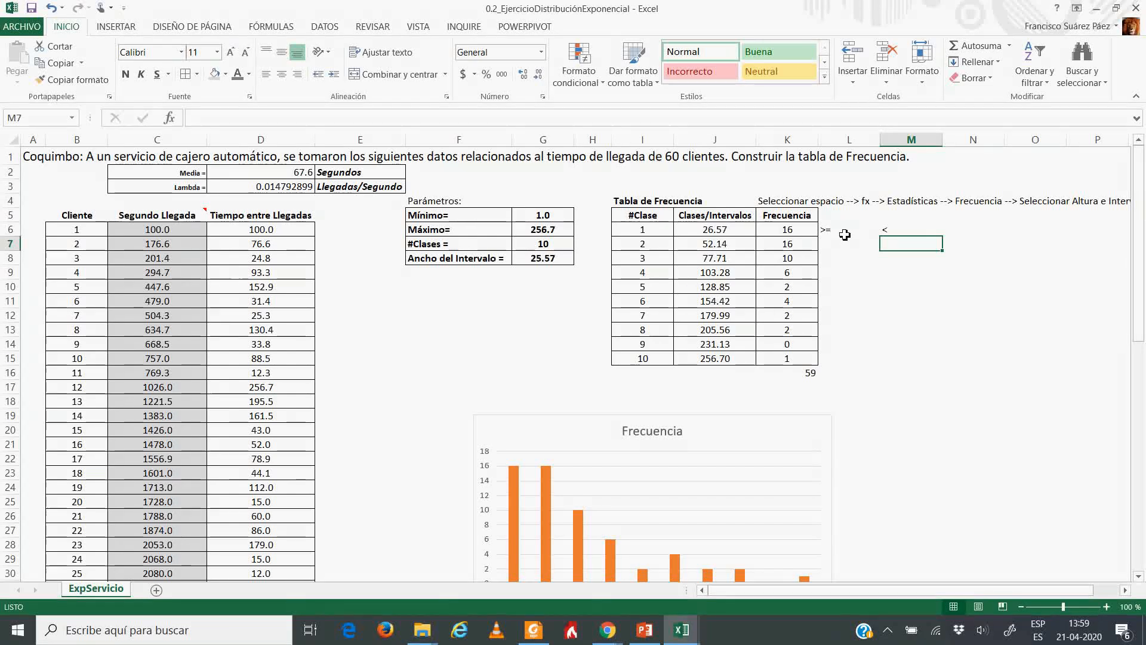
{"action": "key", "text": "Up"}
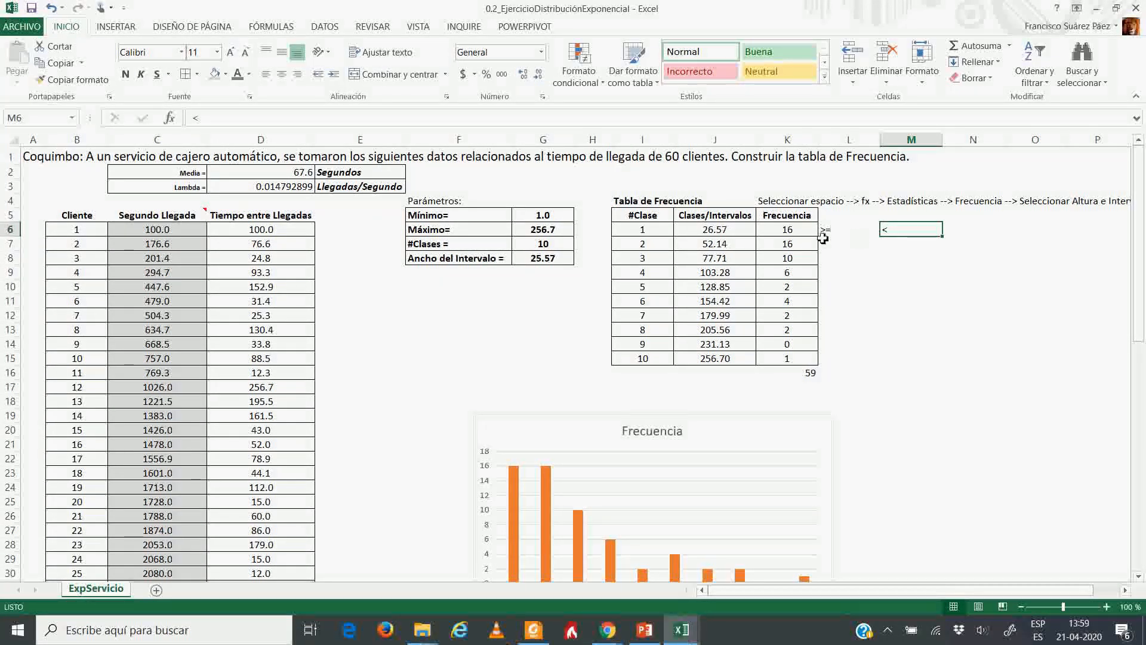
- Add 0.00001 to the class 2 limit in J7 so its formula reads =J6+0.00001+$G$8
{"action": "left_click", "coordinate": [726, 232]}
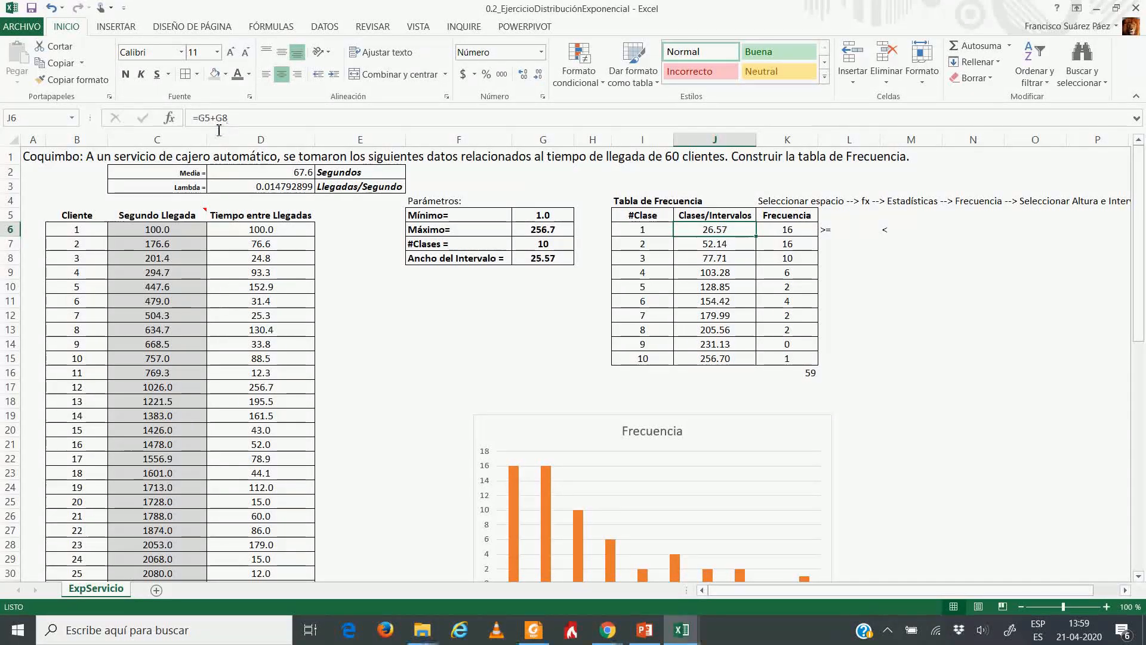
{"action": "left_click", "coordinate": [755, 247]}
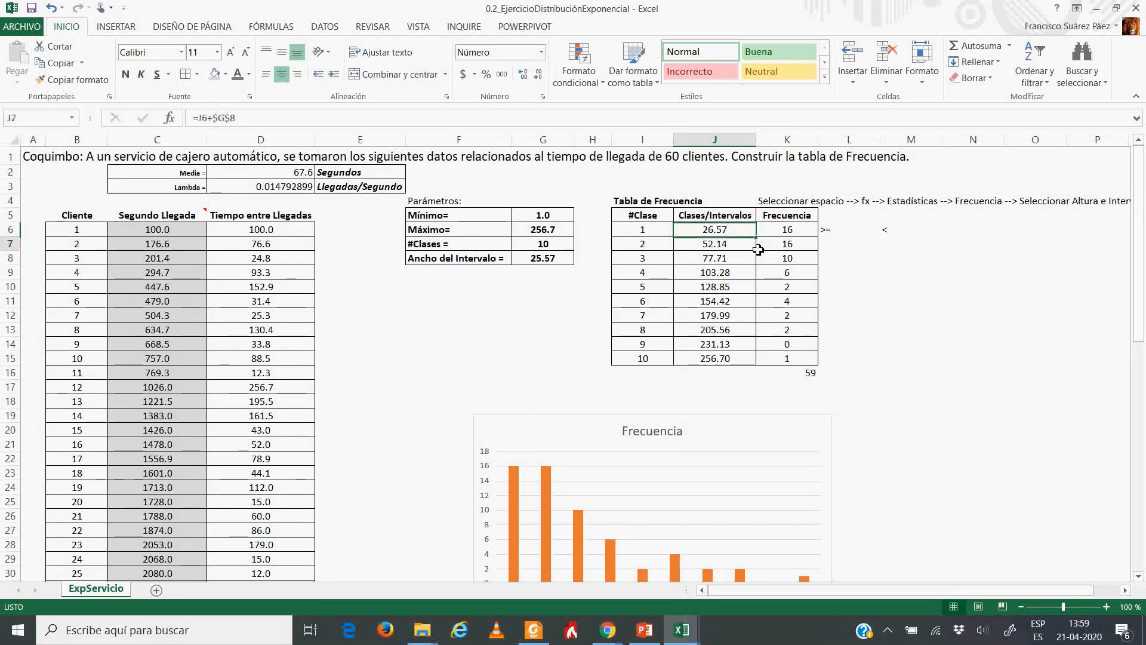
{"action": "left_click", "coordinate": [200, 117]}
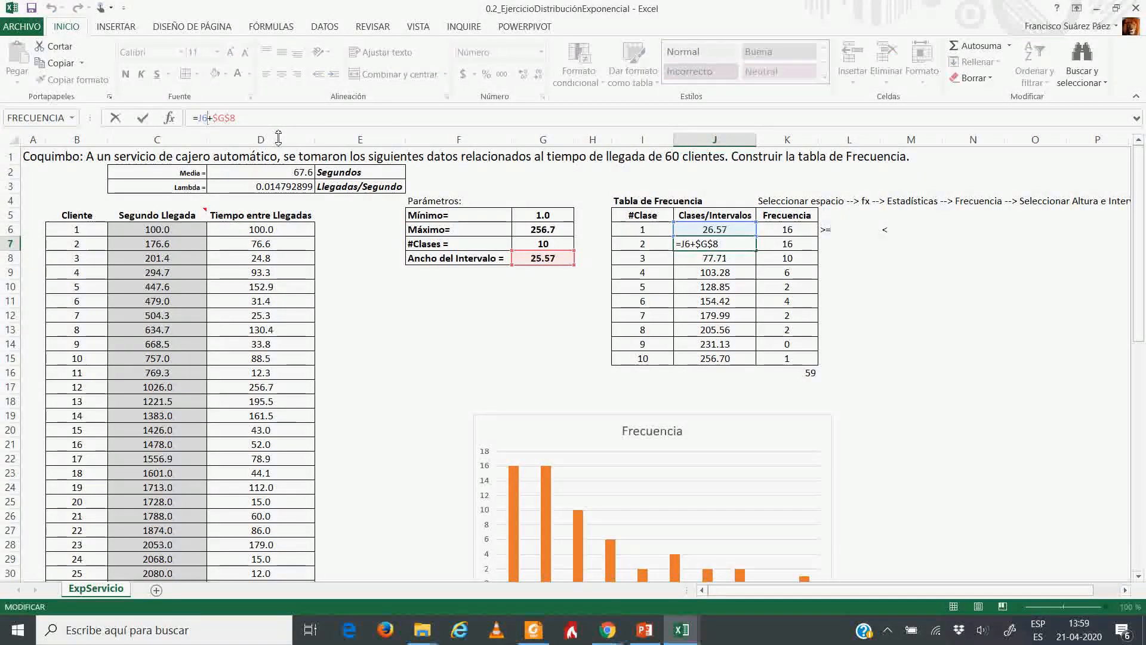
{"action": "type", "text": "+0.0"}
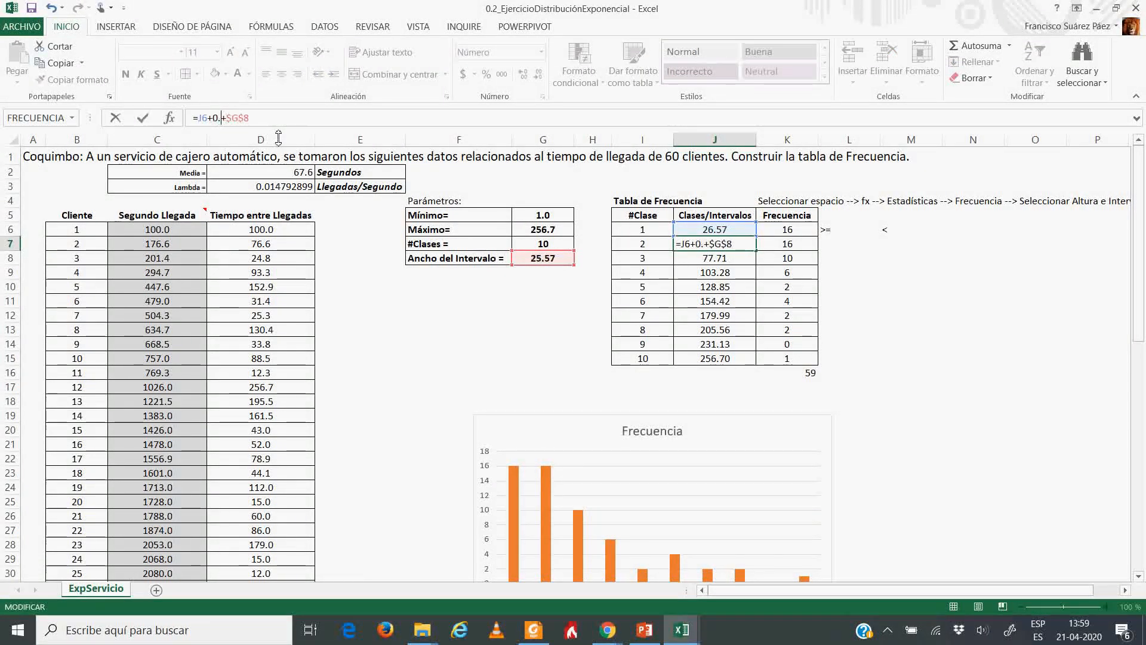
{"action": "type", "text": "000"}
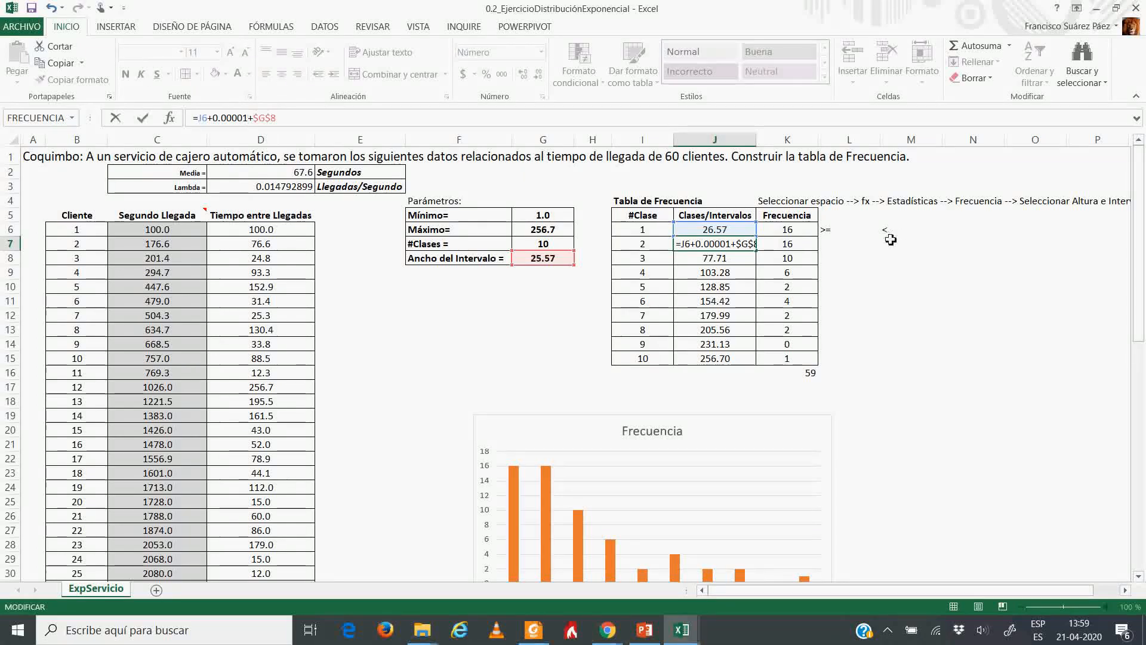
{"action": "key", "text": "Return"}
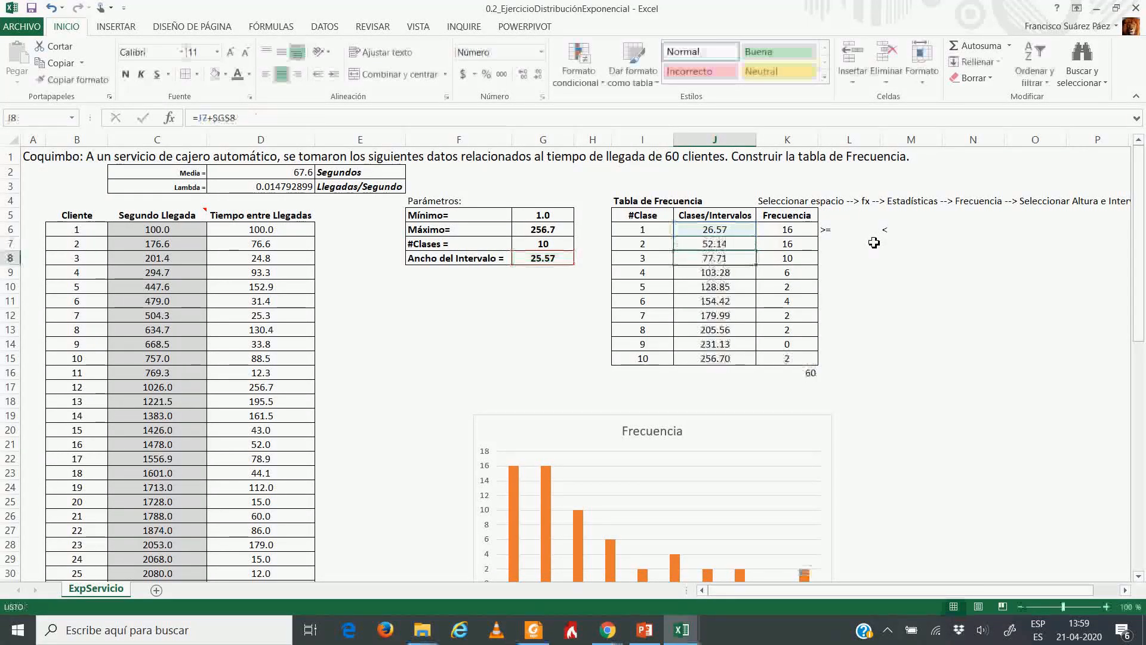
- Fill the adjusted J7 formula down through class 10 in J15 and check the frequency total in K16
{"action": "left_click", "coordinate": [750, 247]}
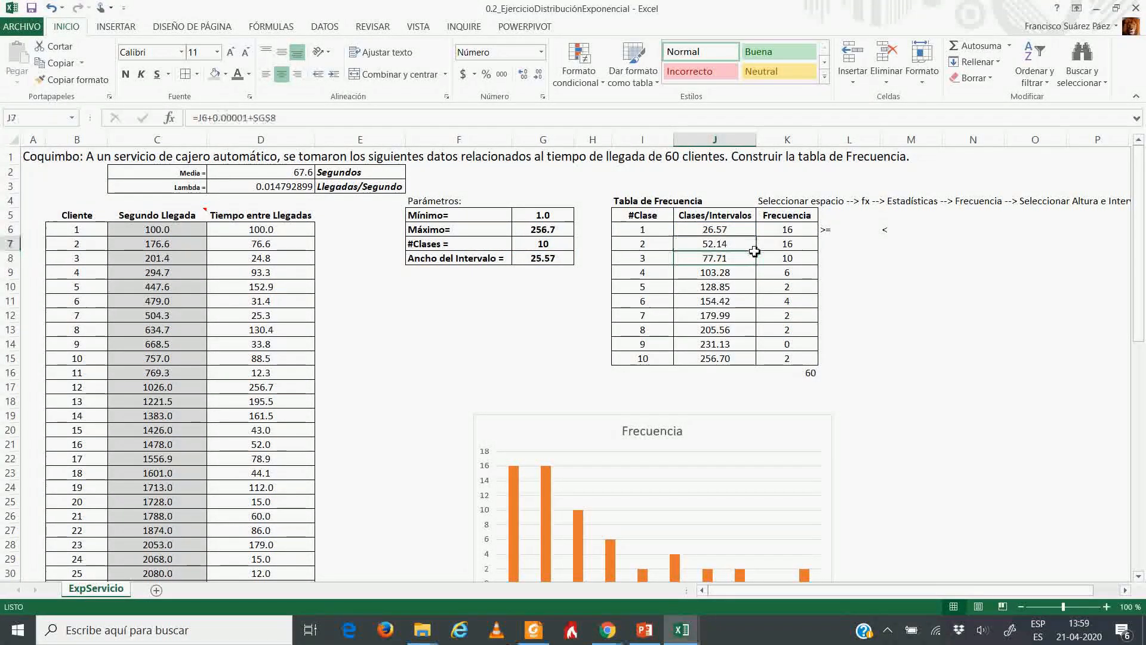
{"action": "double_click", "coordinate": [761, 256]}
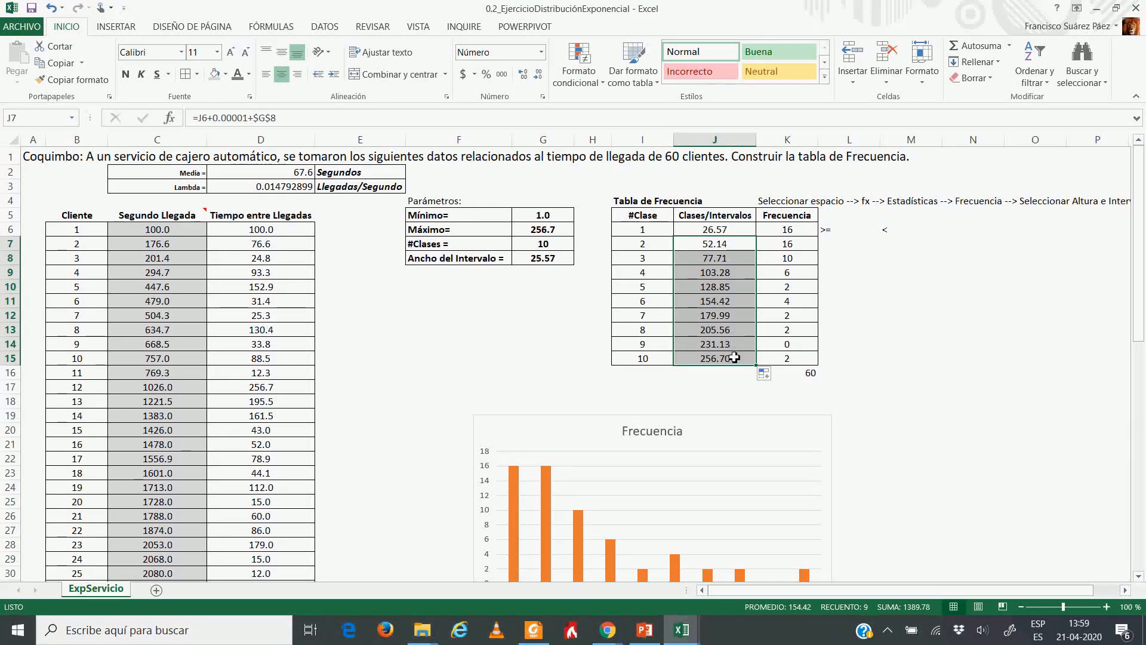
{"action": "left_click", "coordinate": [815, 374]}
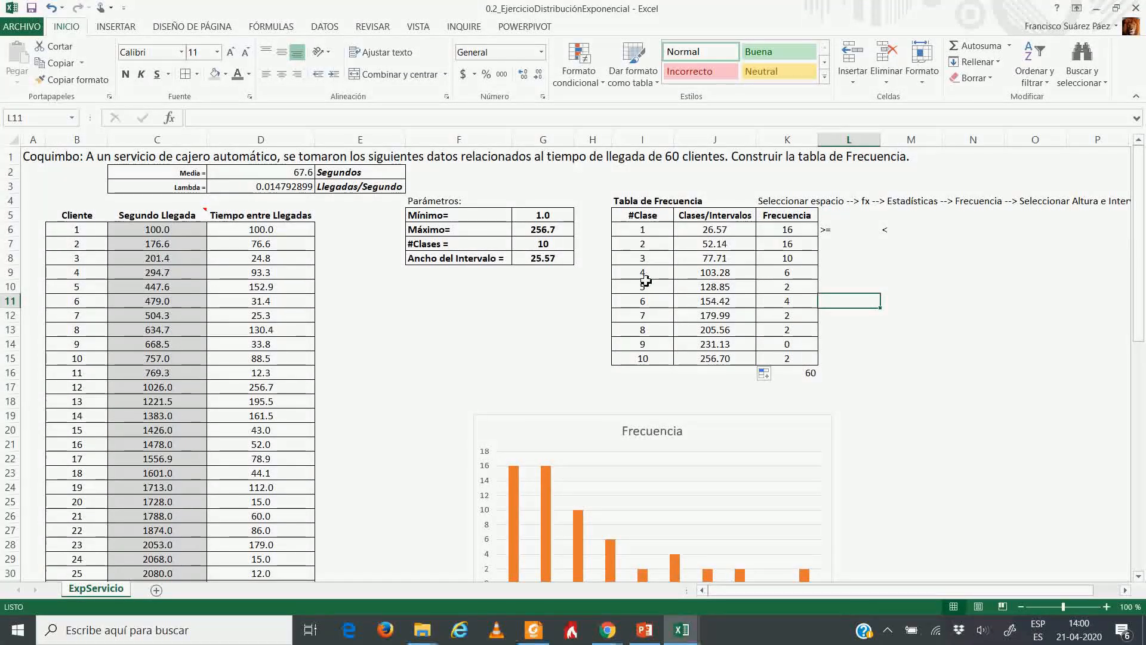
- Examine how the class 5 and class 8 limits and frequencies relate to the times between arrivals in column D
{"action": "left_click_drag", "start_coordinate": [643, 288], "coordinate": [776, 295]}
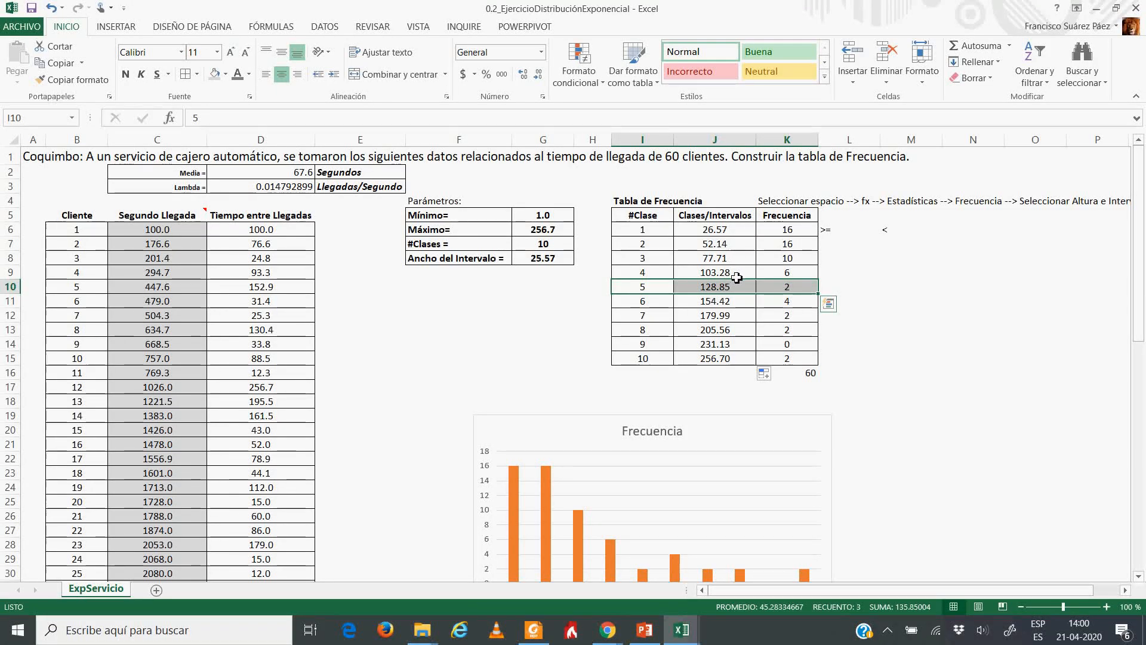
{"action": "left_click_drag", "start_coordinate": [739, 278], "coordinate": [741, 288]}
{"action": "left_click", "coordinate": [793, 292]}
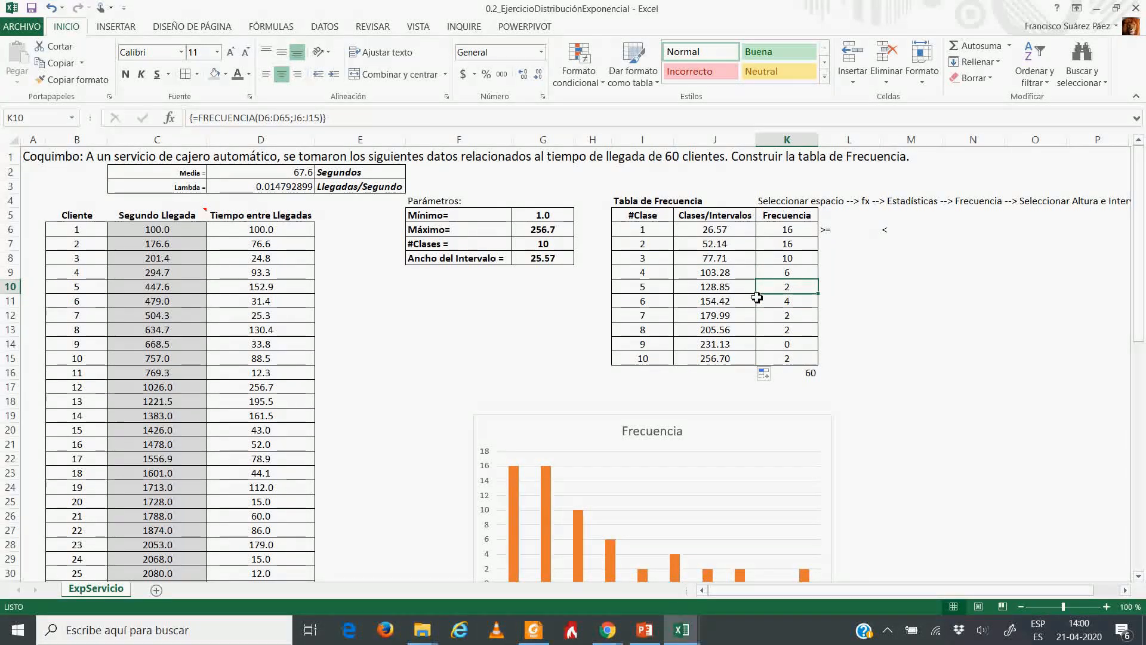
{"action": "left_click", "coordinate": [721, 276]}
{"action": "left_click", "coordinate": [723, 290]}
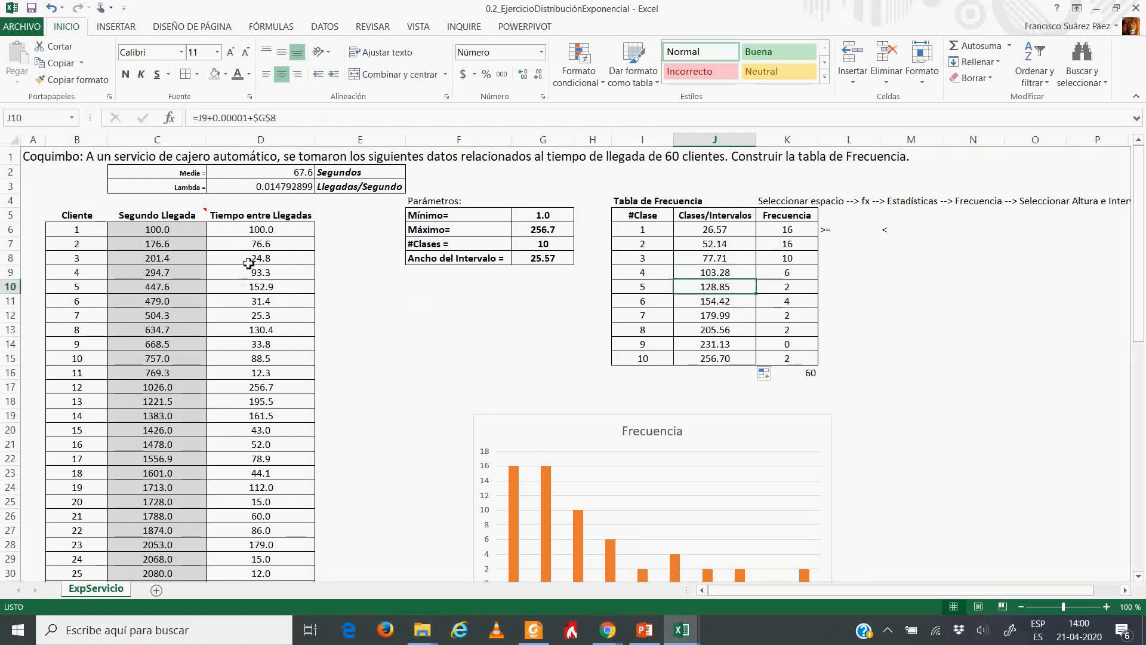
{"action": "left_click_drag", "start_coordinate": [260, 243], "coordinate": [258, 430]}
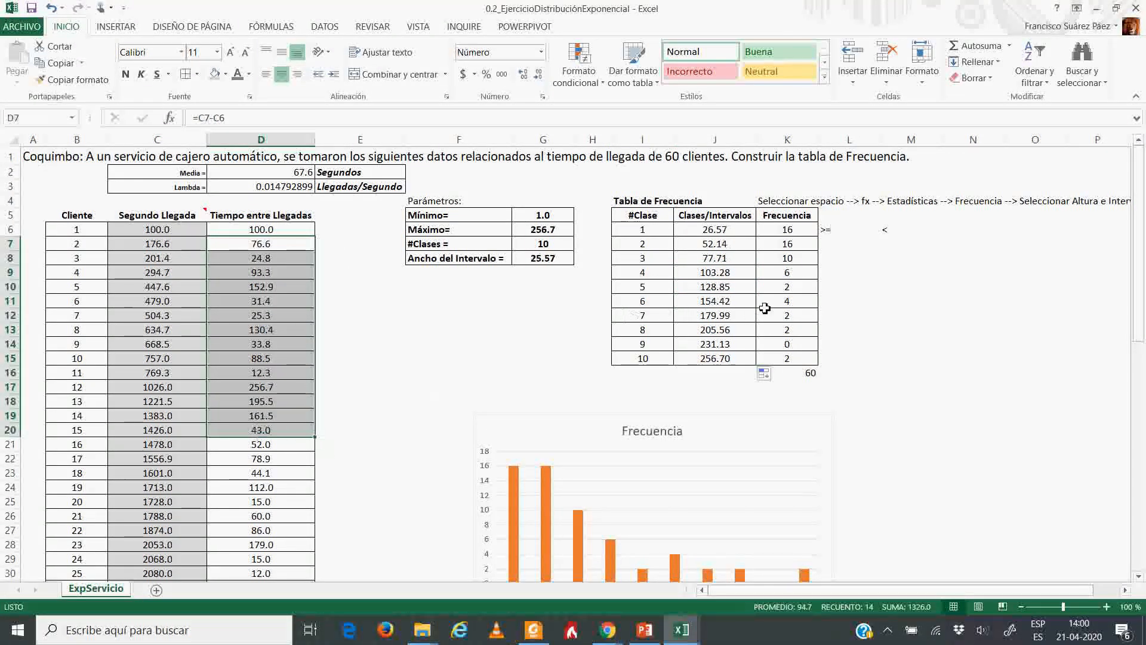
{"action": "left_click", "coordinate": [783, 290]}
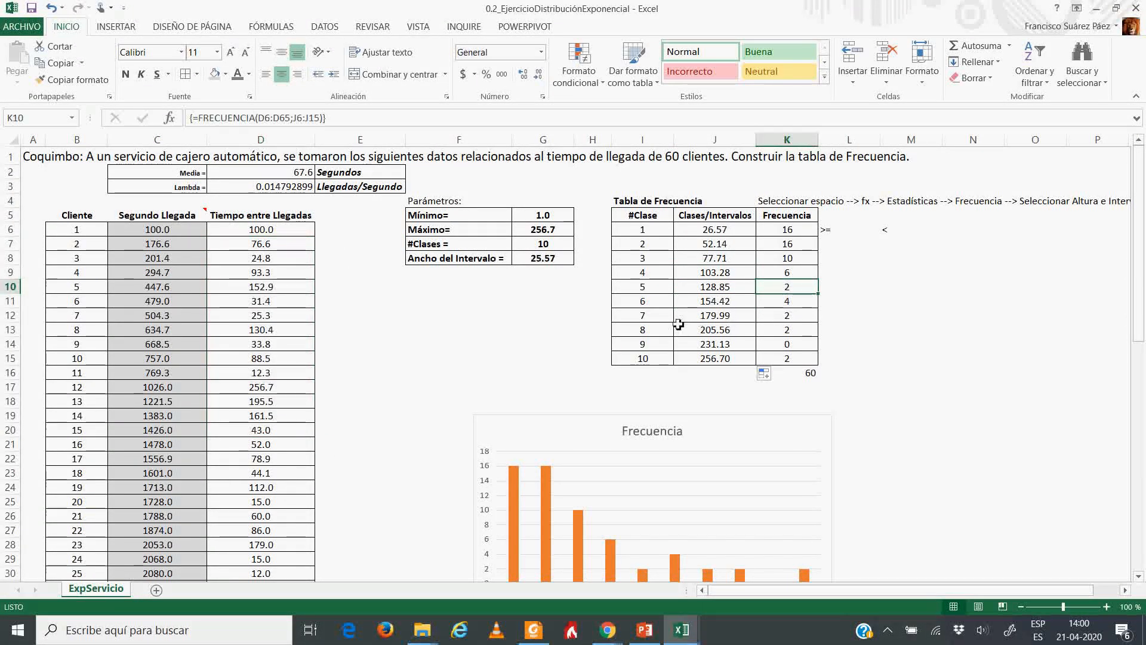
{"action": "left_click_drag", "start_coordinate": [722, 320], "coordinate": [720, 330]}
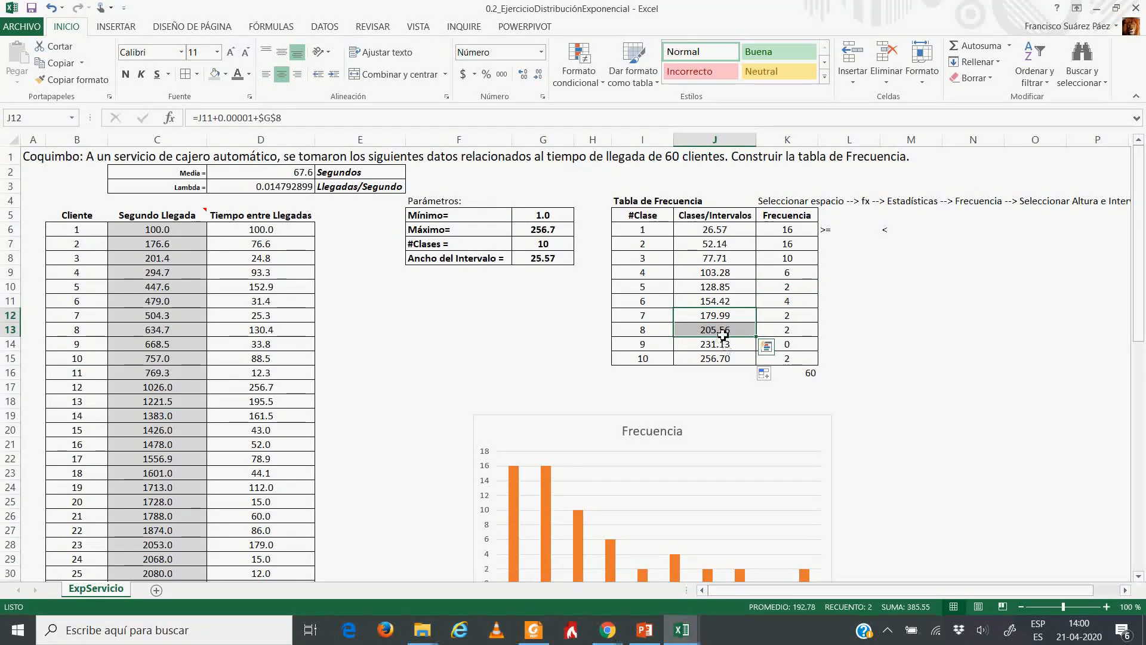
{"action": "left_click", "coordinate": [784, 336]}
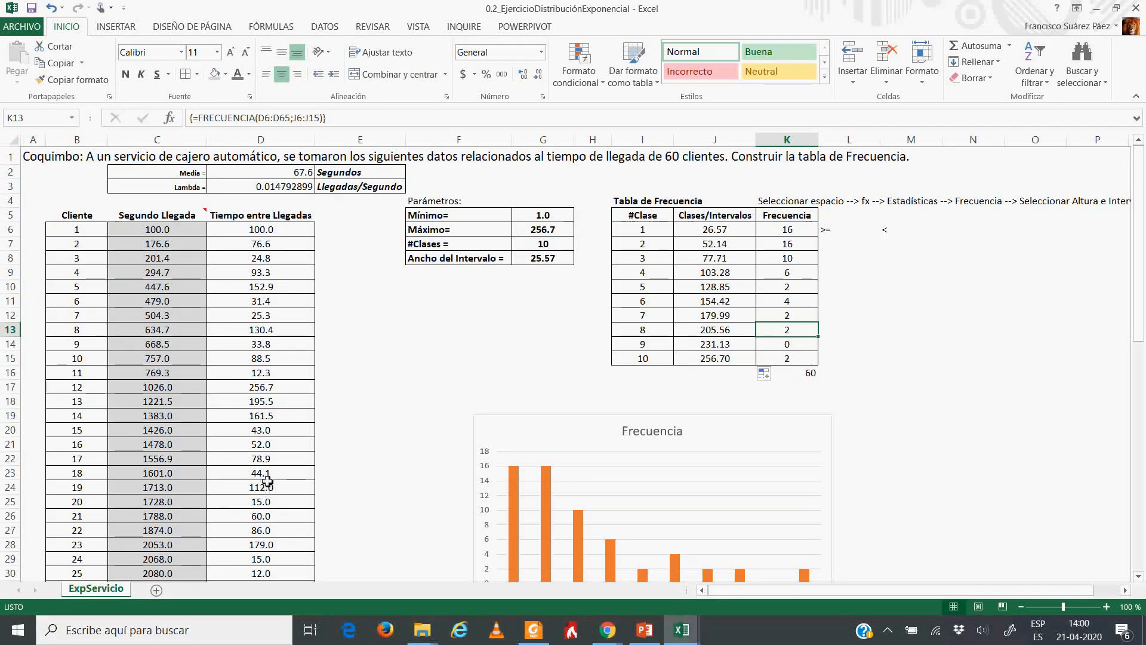
{"action": "left_click", "coordinate": [954, 320]}
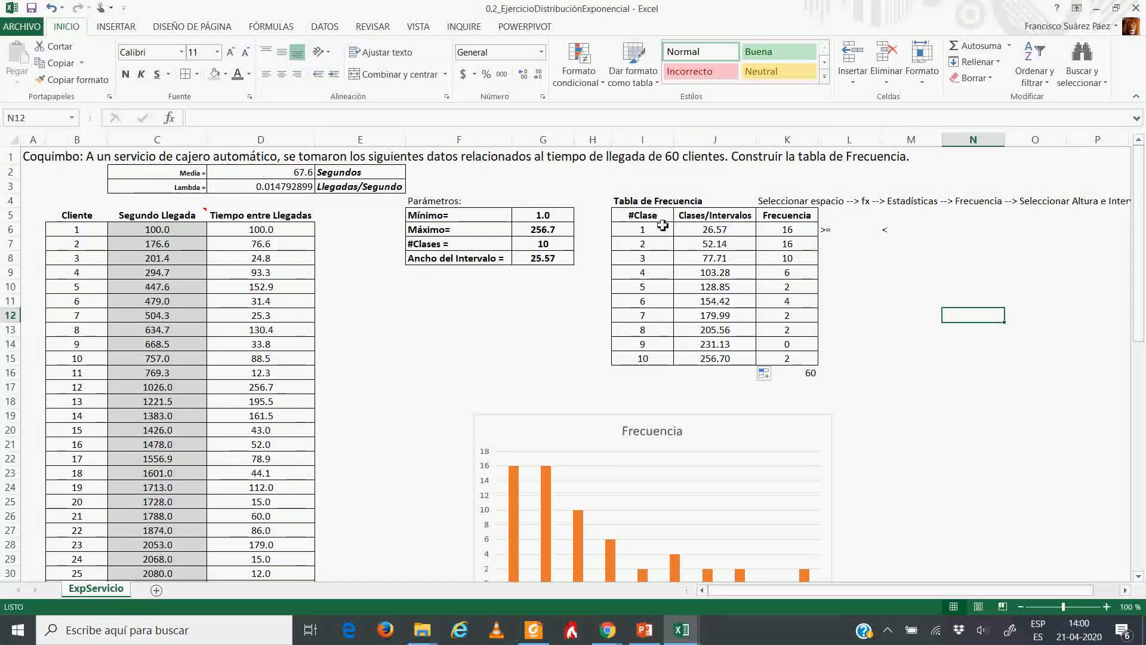
- Compare the frequency table I5:K15, including the last class limit in J15, with the Frecuencia column chart below it
{"action": "left_click_drag", "start_coordinate": [660, 216], "coordinate": [778, 365]}
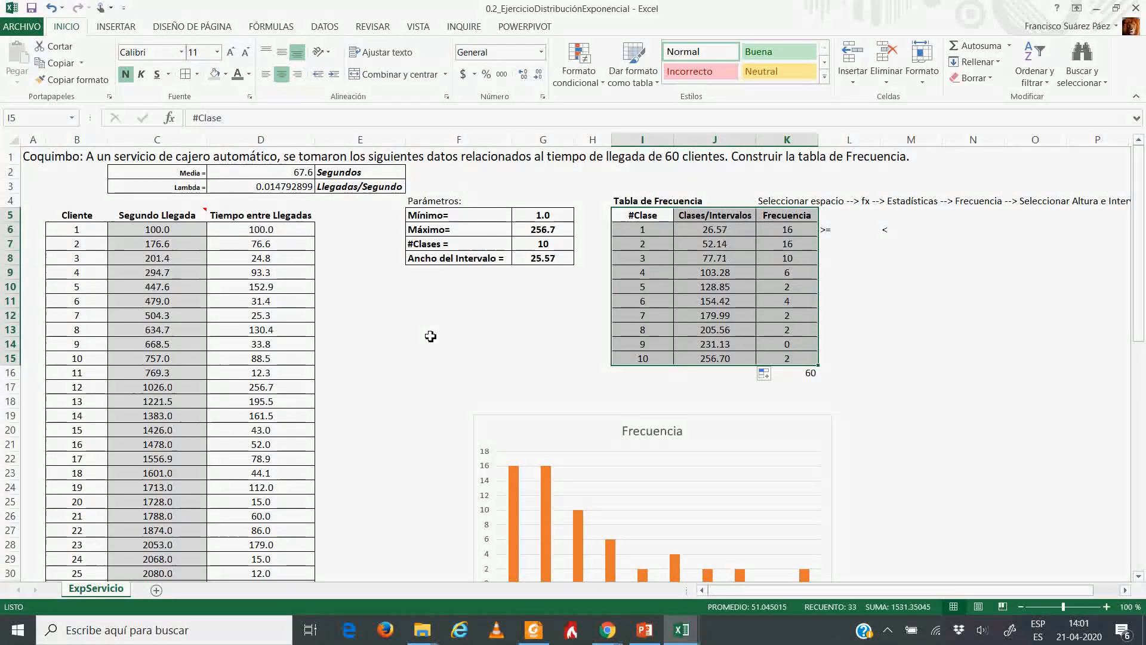
{"action": "scroll", "coordinate": [430, 337], "scroll_direction": "down", "scroll_amount": 2}
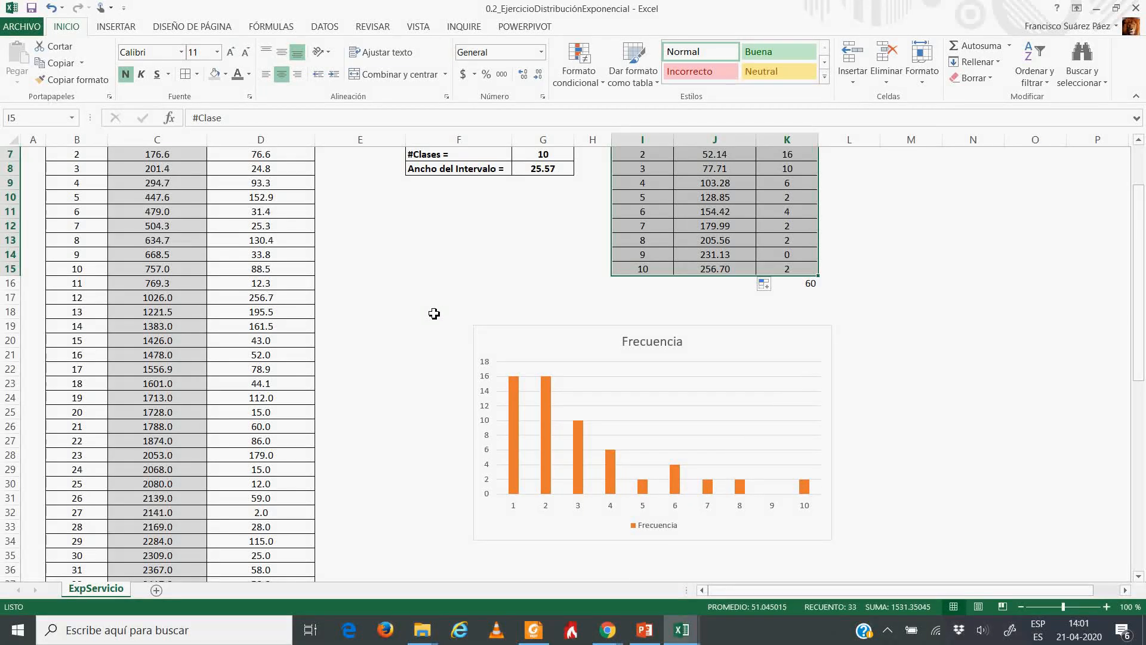
{"action": "scroll", "coordinate": [433, 313], "scroll_direction": "up", "scroll_amount": 2}
{"action": "scroll", "coordinate": [432, 313], "scroll_direction": "down", "scroll_amount": 2}
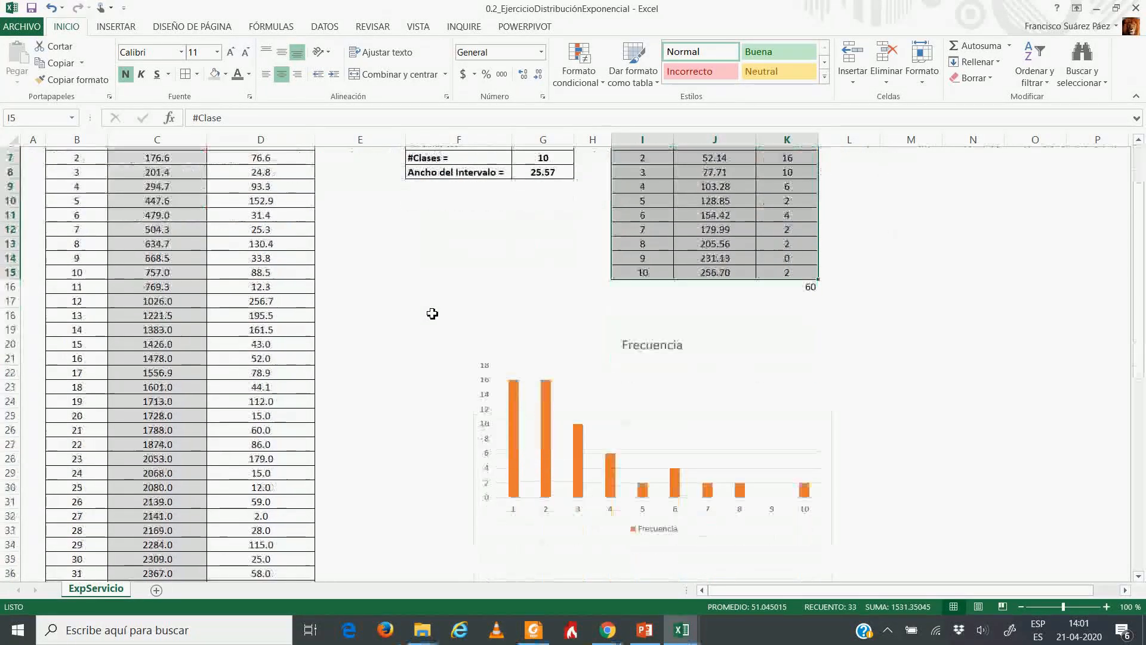
{"action": "left_click", "coordinate": [432, 313]}
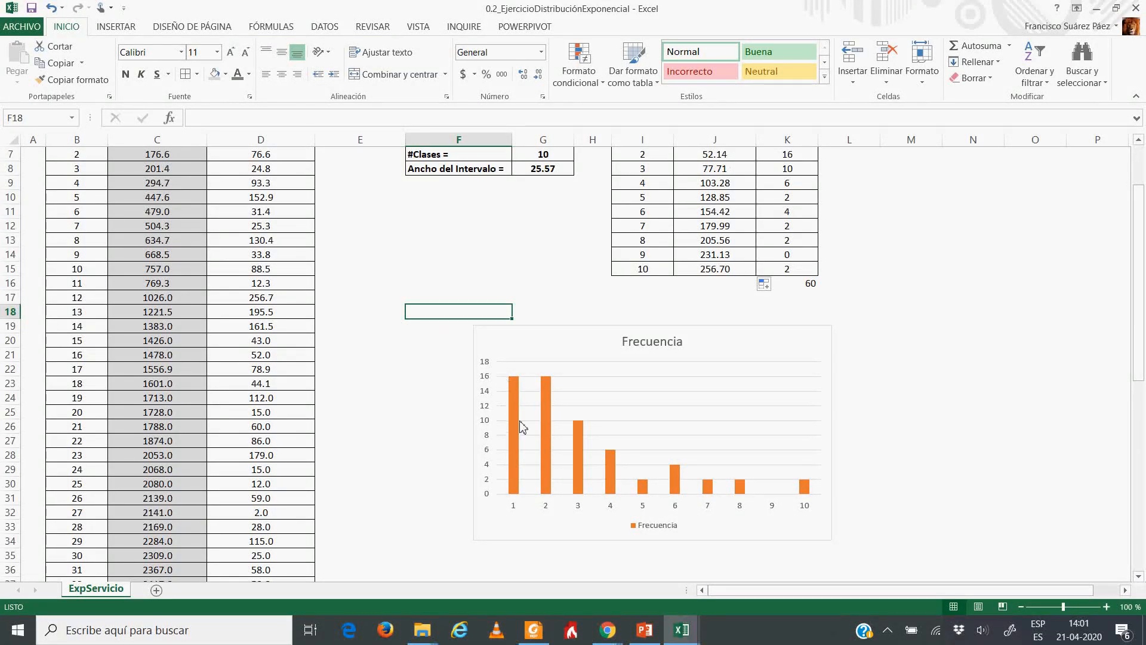
{"action": "scroll", "coordinate": [573, 441], "scroll_direction": "up", "scroll_amount": 2}
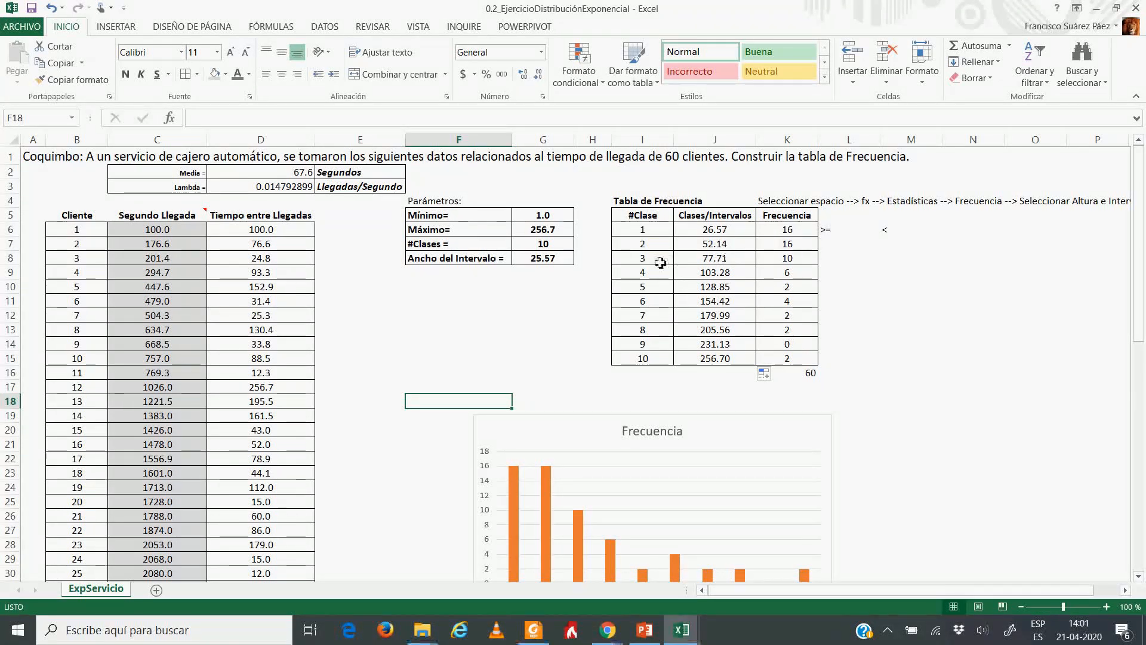
{"action": "scroll", "coordinate": [455, 308], "scroll_direction": "down", "scroll_amount": 2}
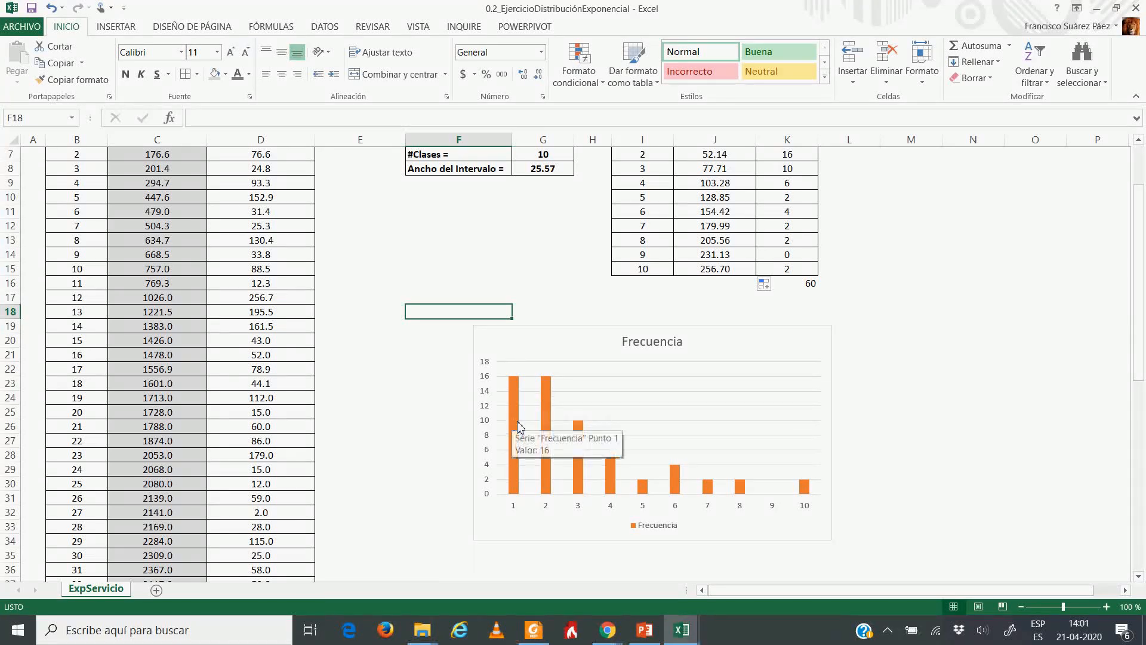
{"action": "scroll", "coordinate": [919, 340], "scroll_direction": "up", "scroll_amount": 2}
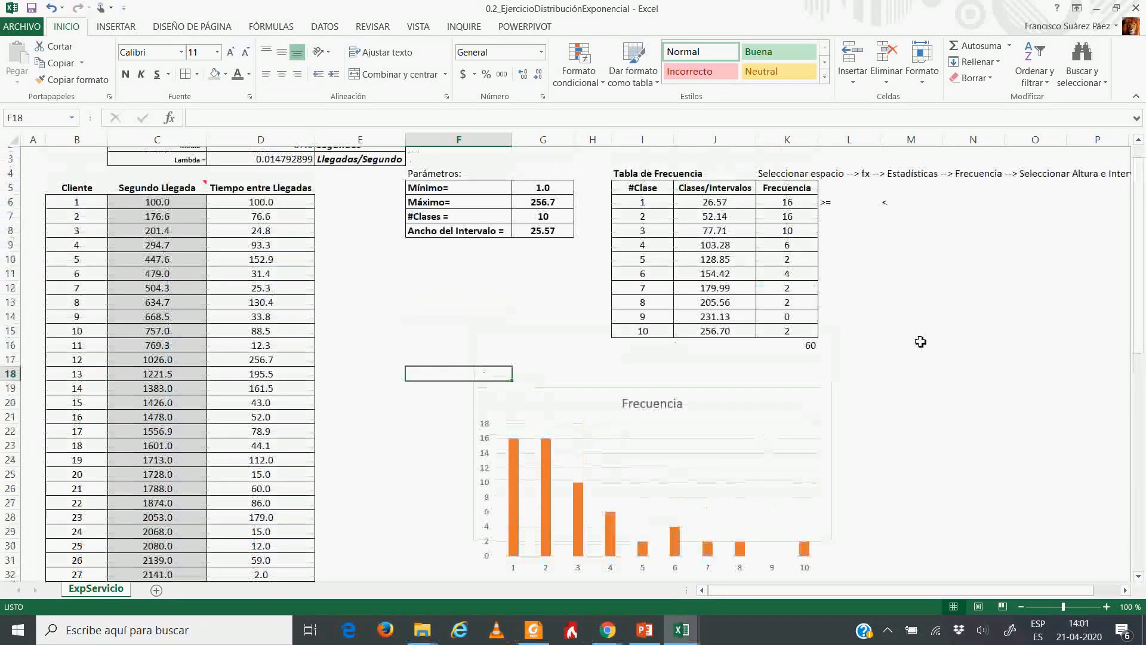
{"action": "left_click", "coordinate": [716, 360]}
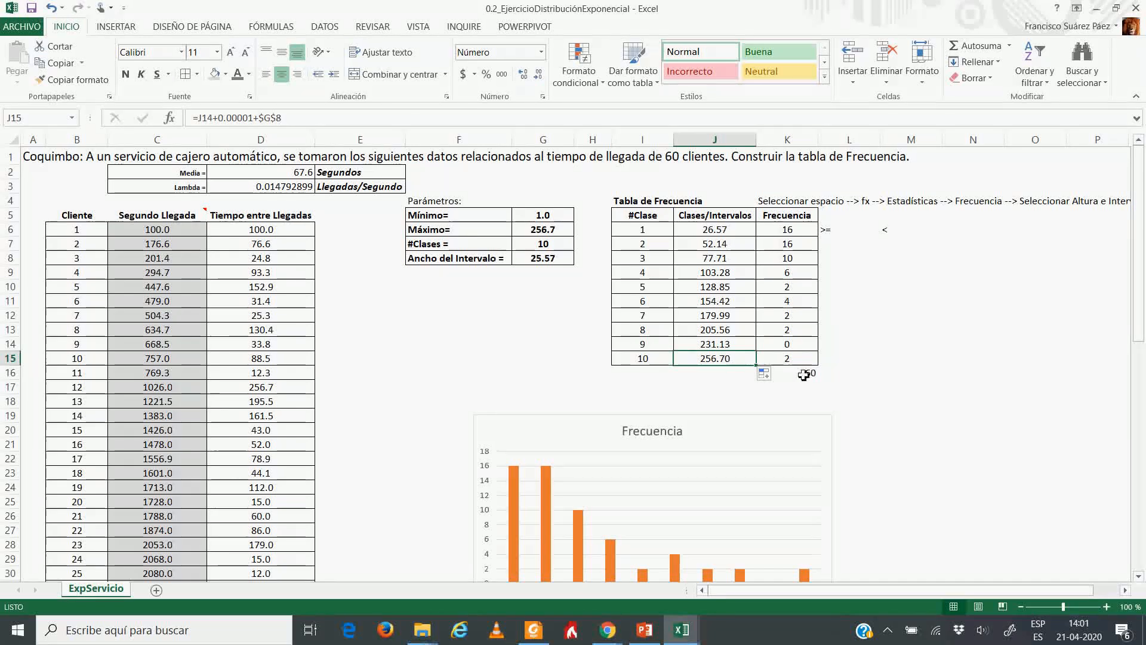
{"action": "scroll", "coordinate": [807, 406], "scroll_direction": "down", "scroll_amount": 2}
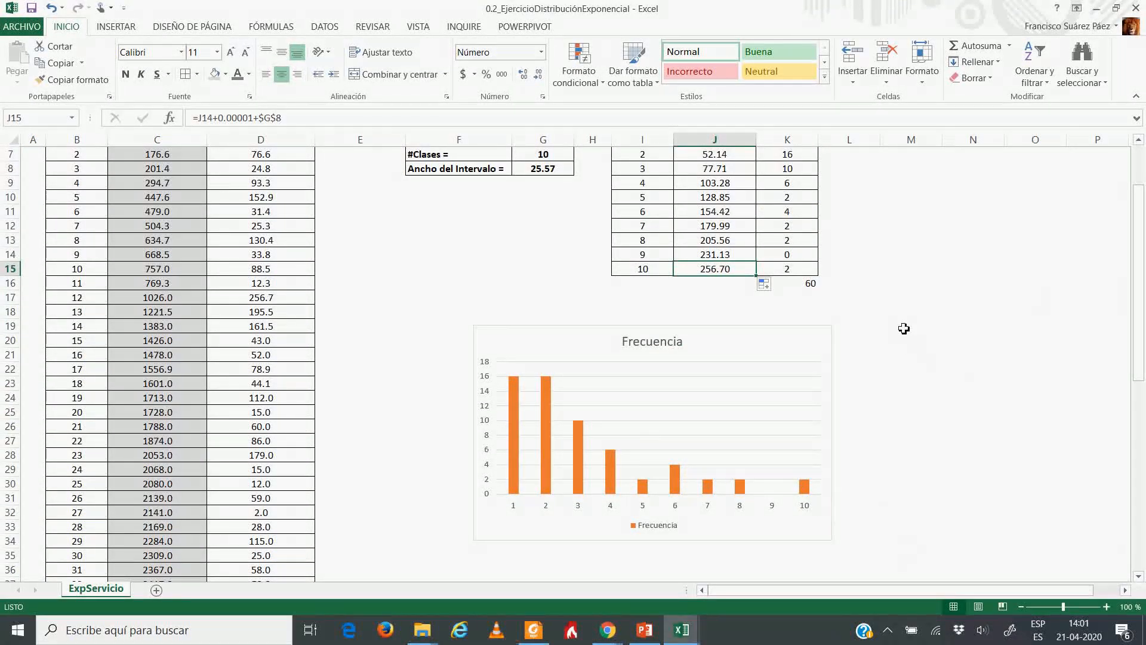
{"action": "scroll", "coordinate": [904, 329], "scroll_direction": "up", "scroll_amount": 2}
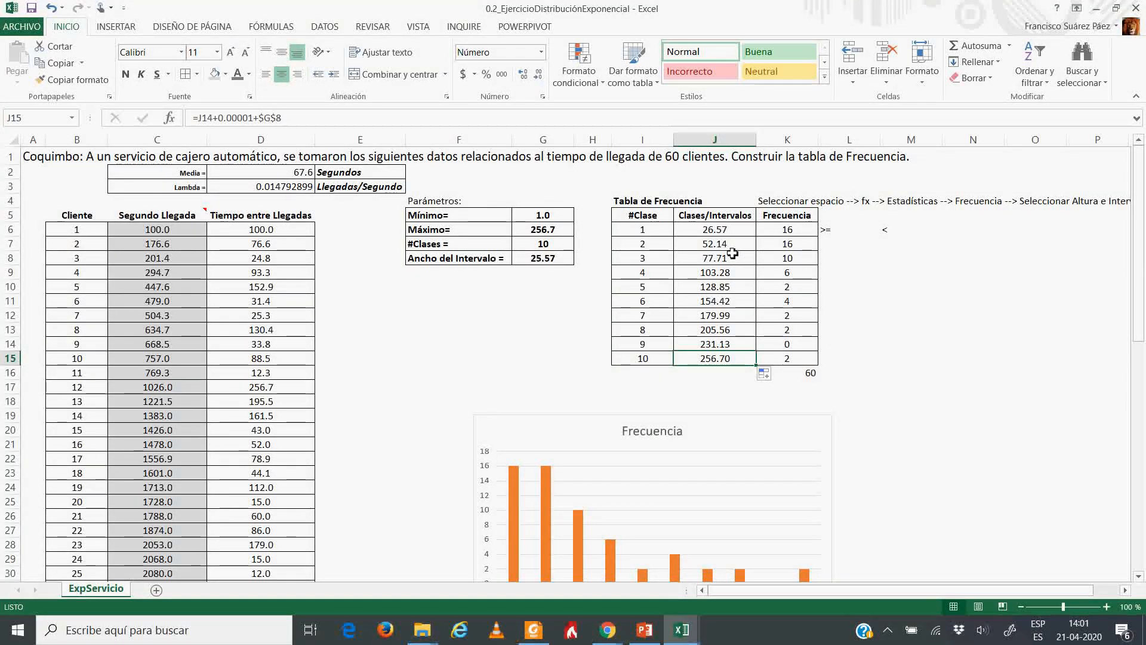
- Examine the shape of the Frecuencia column chart across classes 1 to 10 and review it against the exercise's parameters and frequency table
{"action": "scroll", "coordinate": [916, 298], "scroll_direction": "down", "scroll_amount": 2}
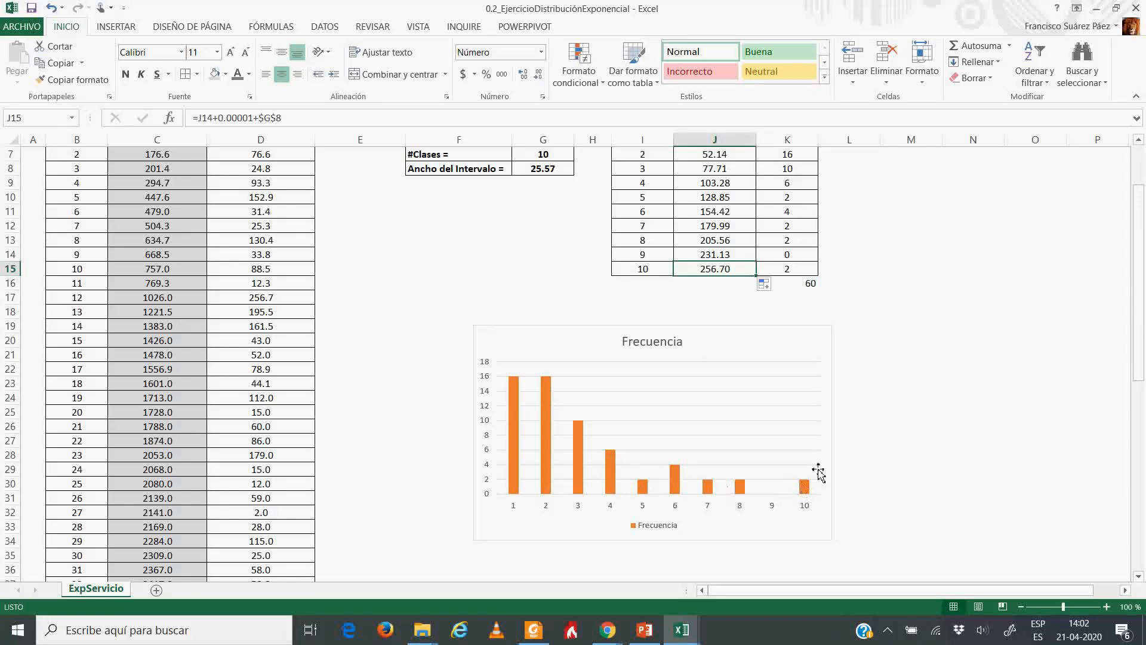
{"action": "left_click", "coordinate": [879, 360]}
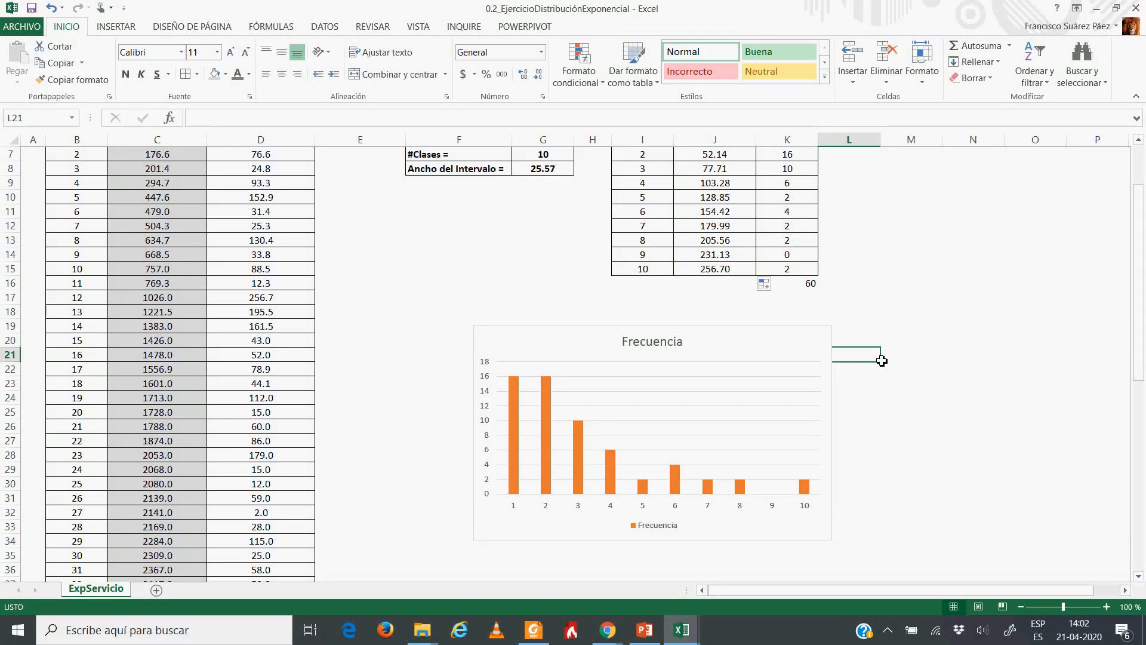
{"action": "scroll", "coordinate": [879, 360], "scroll_direction": "up", "scroll_amount": 2}
{"action": "scroll", "coordinate": [878, 360], "scroll_direction": "down", "scroll_amount": 4}
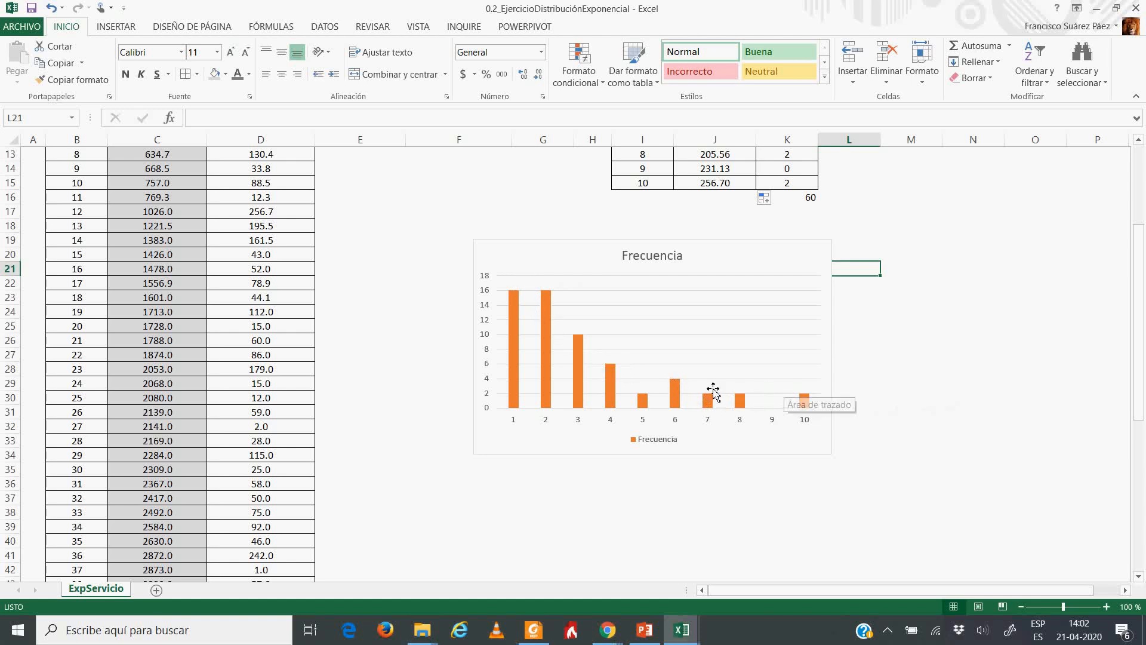
{"action": "left_click", "coordinate": [876, 300]}
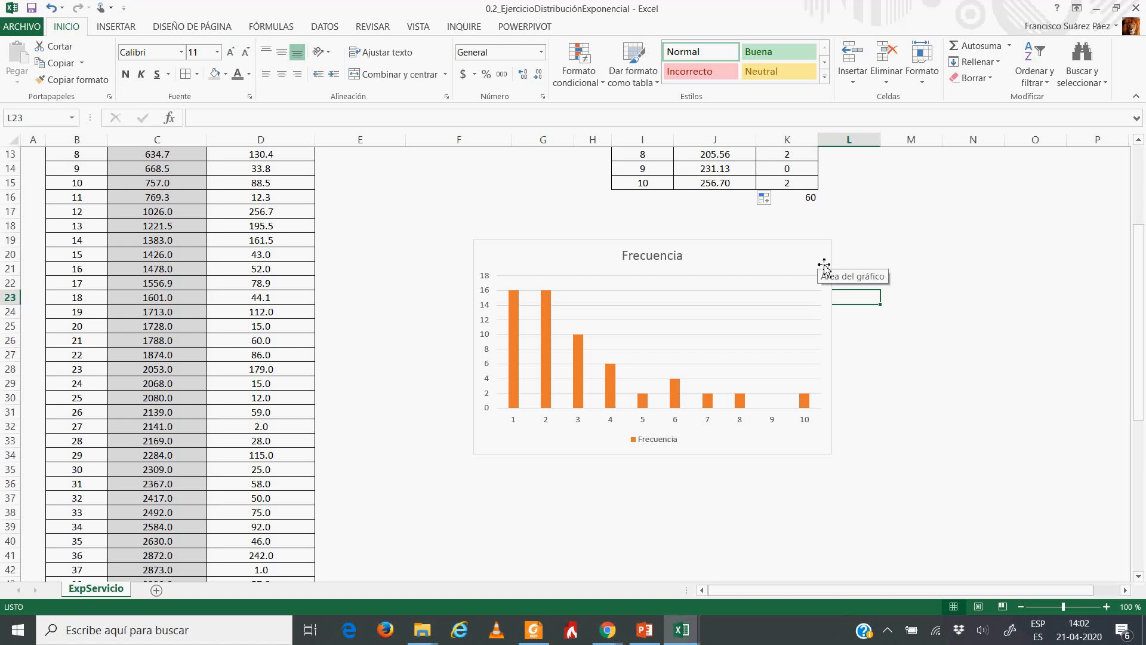
{"action": "left_click", "coordinate": [916, 303]}
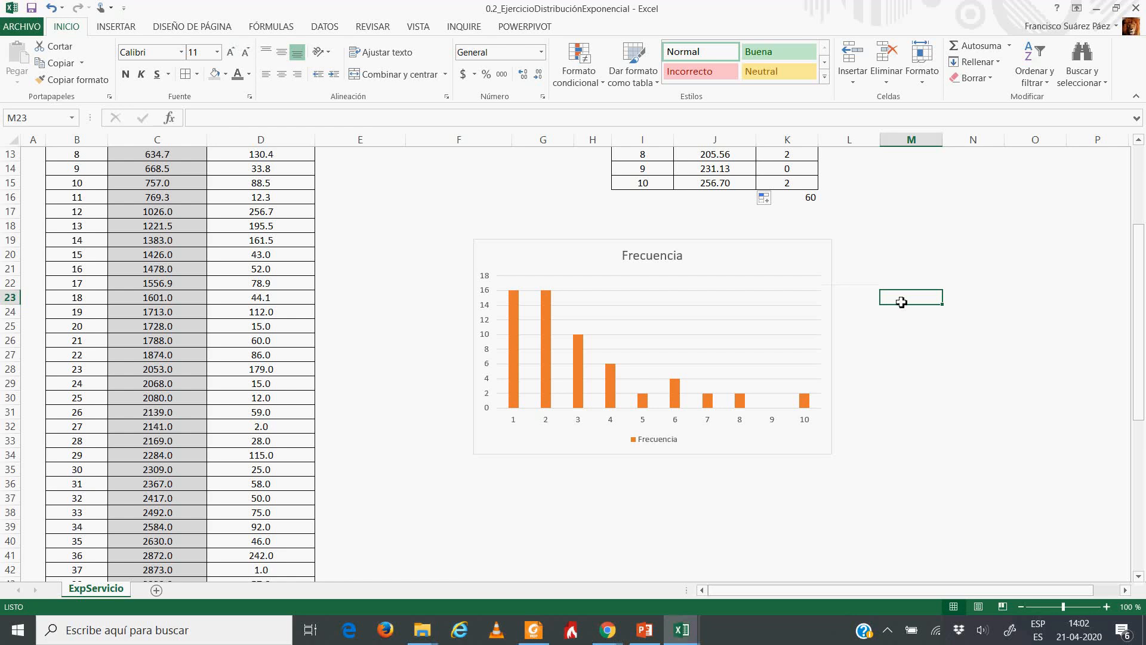
{"action": "scroll", "coordinate": [896, 319], "scroll_direction": "up", "scroll_amount": 4}
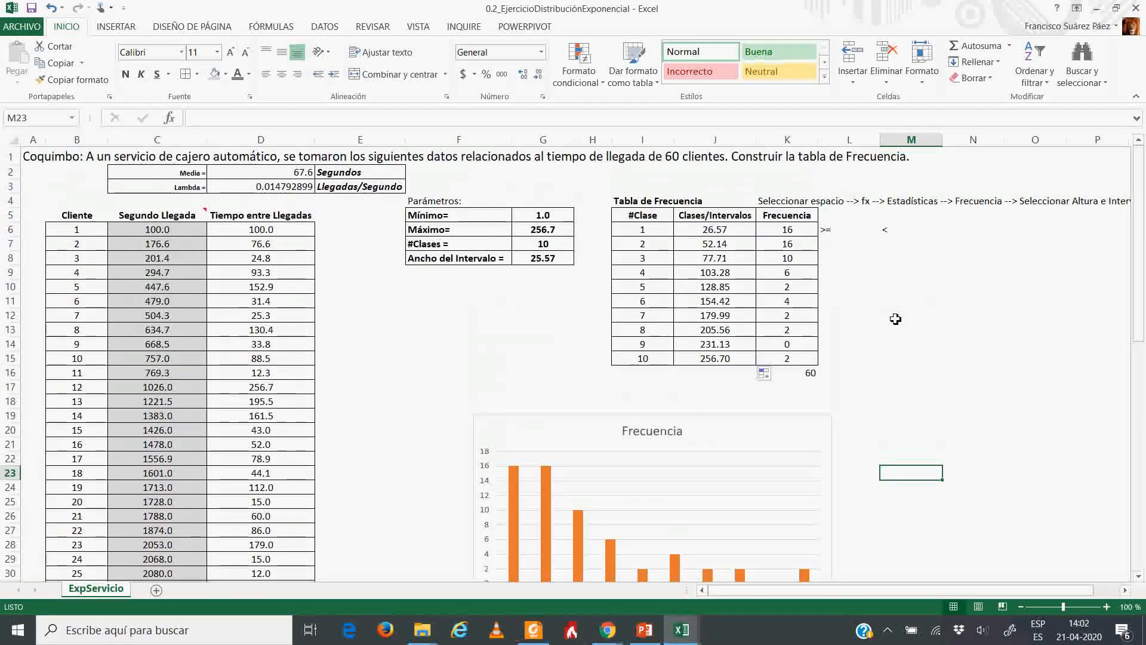
{"action": "scroll", "coordinate": [895, 319], "scroll_direction": "down", "scroll_amount": 4}
{"action": "scroll", "coordinate": [895, 319], "scroll_direction": "down", "scroll_amount": 4}
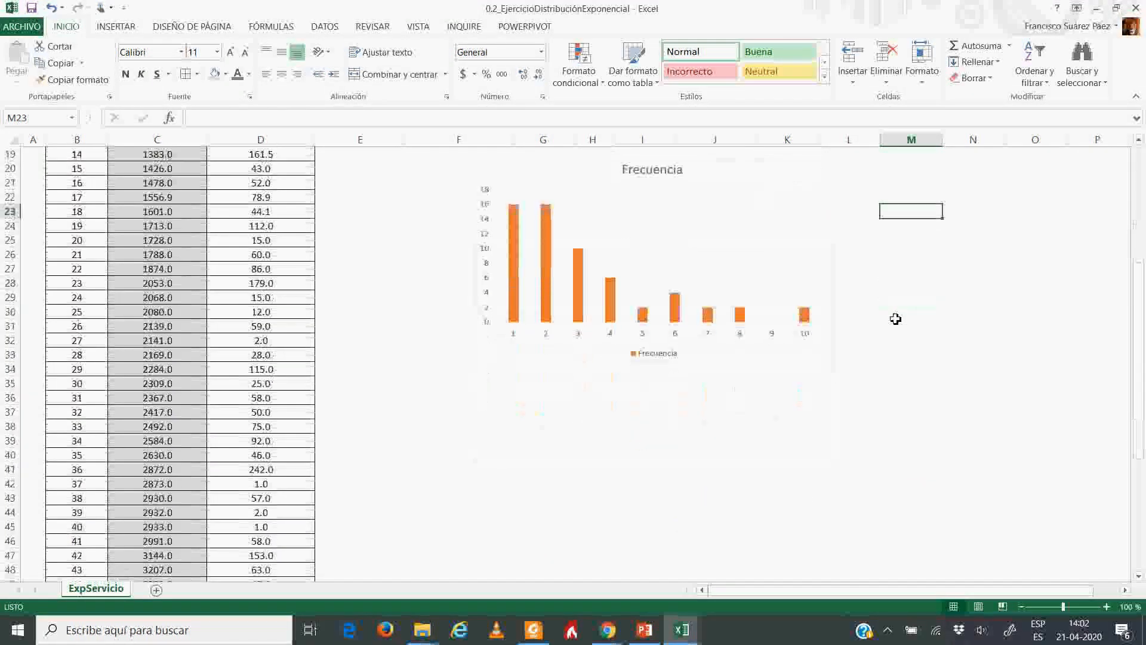
{"action": "scroll", "coordinate": [896, 319], "scroll_direction": "up", "scroll_amount": 4}
{"action": "scroll", "coordinate": [896, 319], "scroll_direction": "up", "scroll_amount": 4}
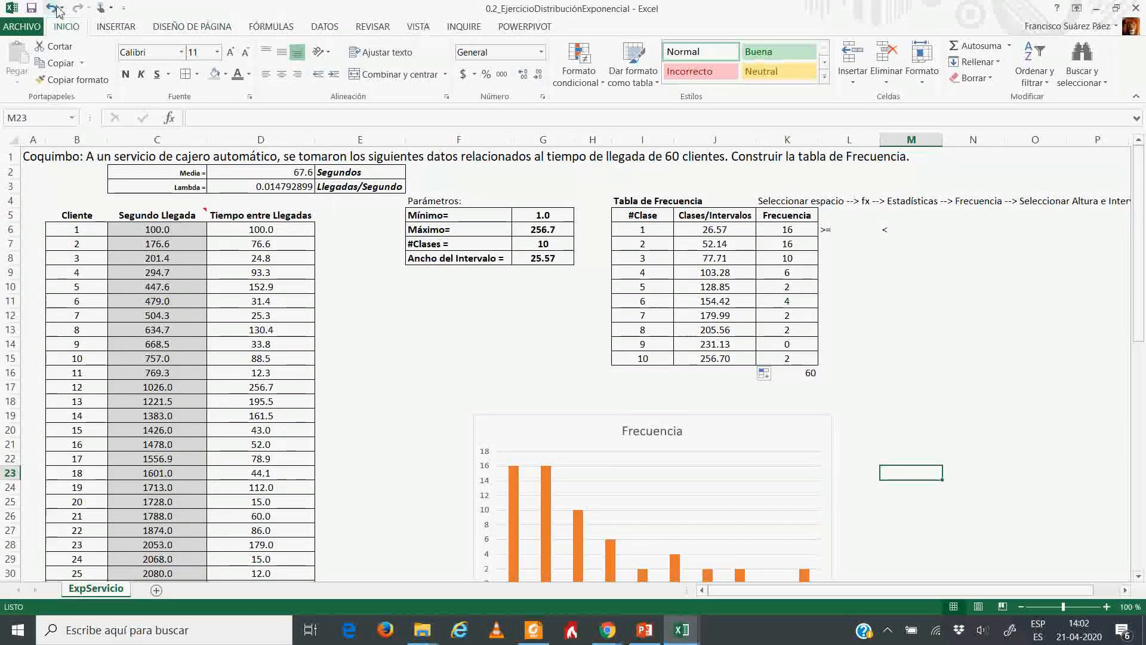
{"action": "scroll", "coordinate": [397, 305], "scroll_direction": "down", "scroll_amount": 2}
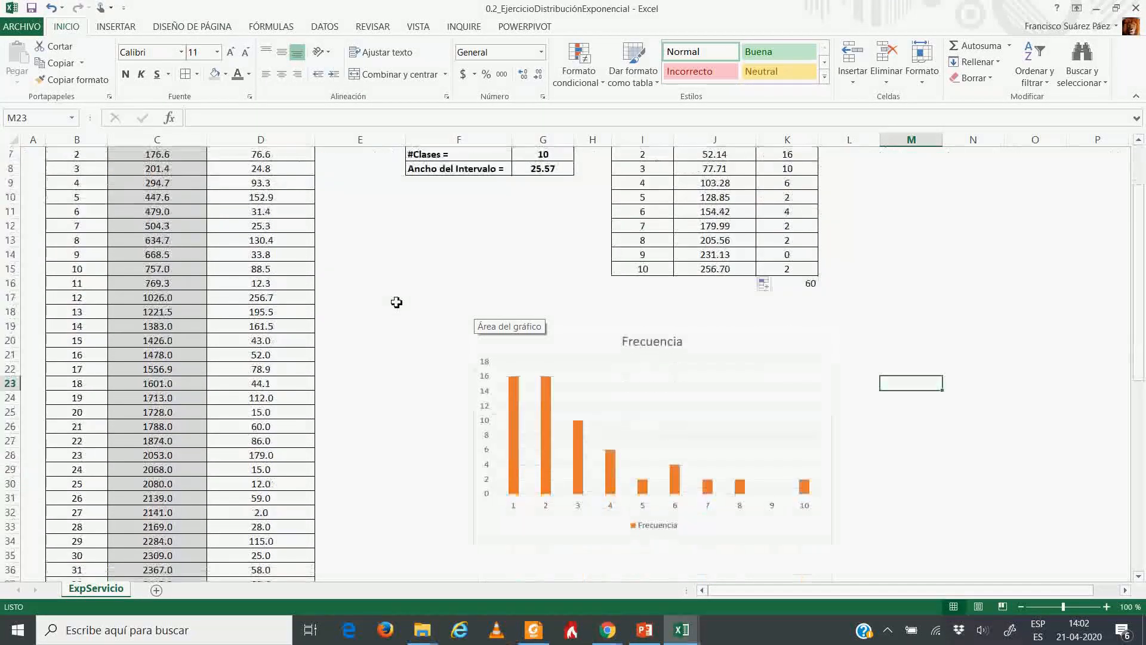